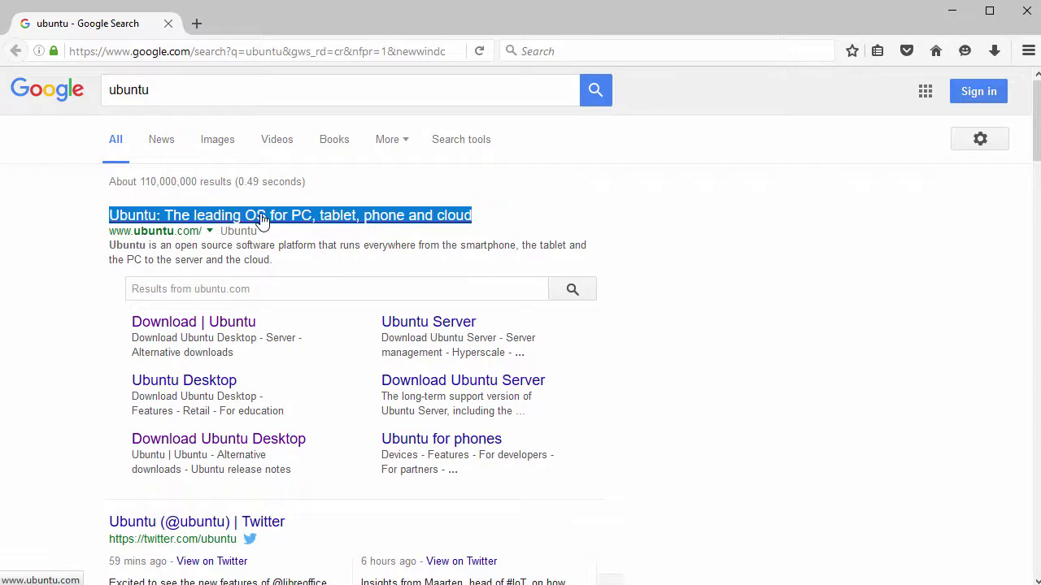
Step: Open the official ubuntu.com site from the Google results
{"action": "left_click", "coordinate": [261, 219]}
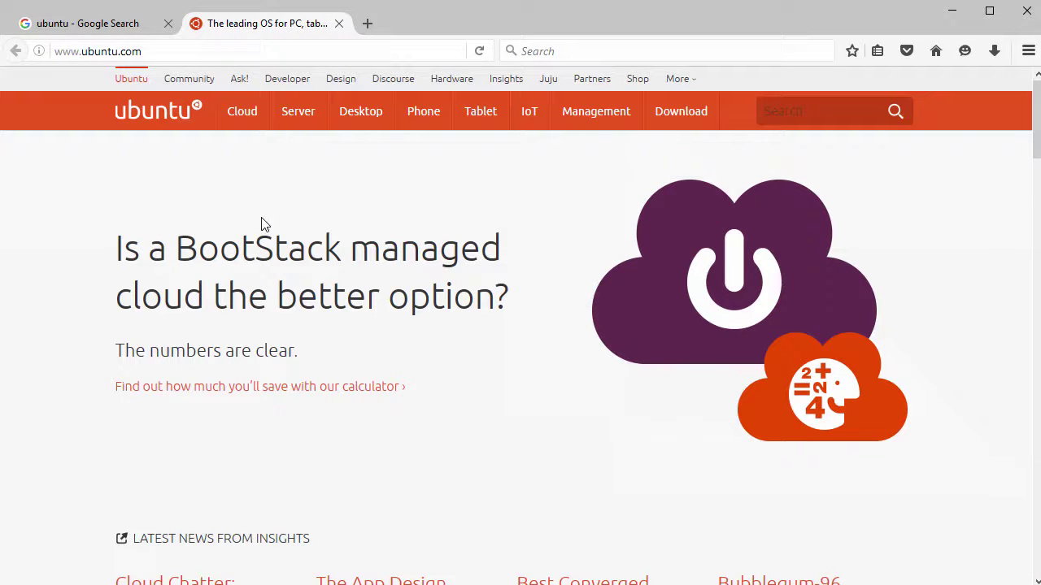
{"action": "scroll", "coordinate": [308, 255], "scroll_direction": "down", "scroll_amount": 3}
{"action": "scroll", "coordinate": [309, 267], "scroll_direction": "up", "scroll_amount": 3}
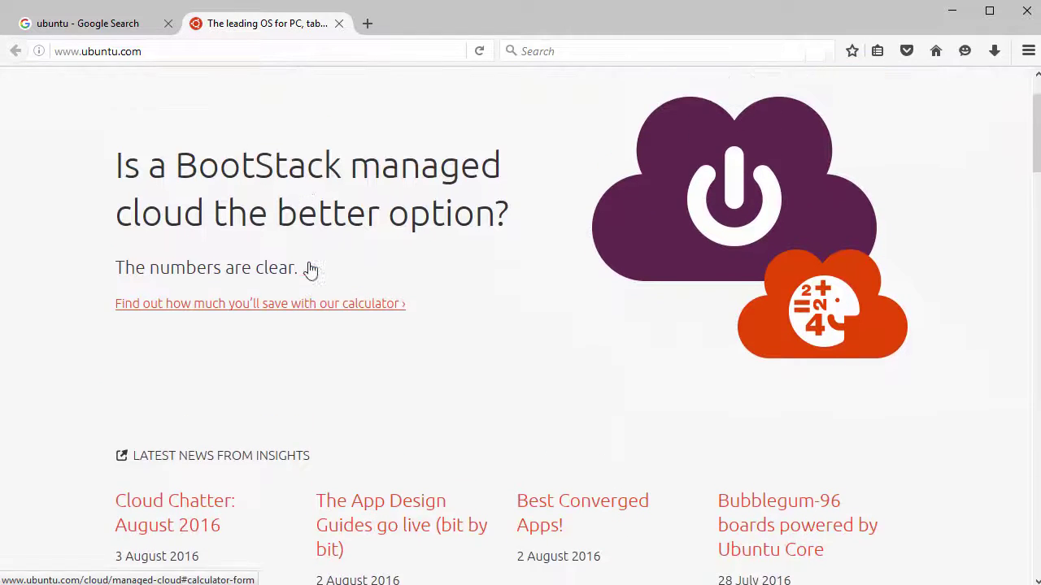
Step: Go to the Ubuntu Desktop download page and start downloading Ubuntu 16.04.1 LTS
{"action": "mouse_move", "coordinate": [685, 119]}
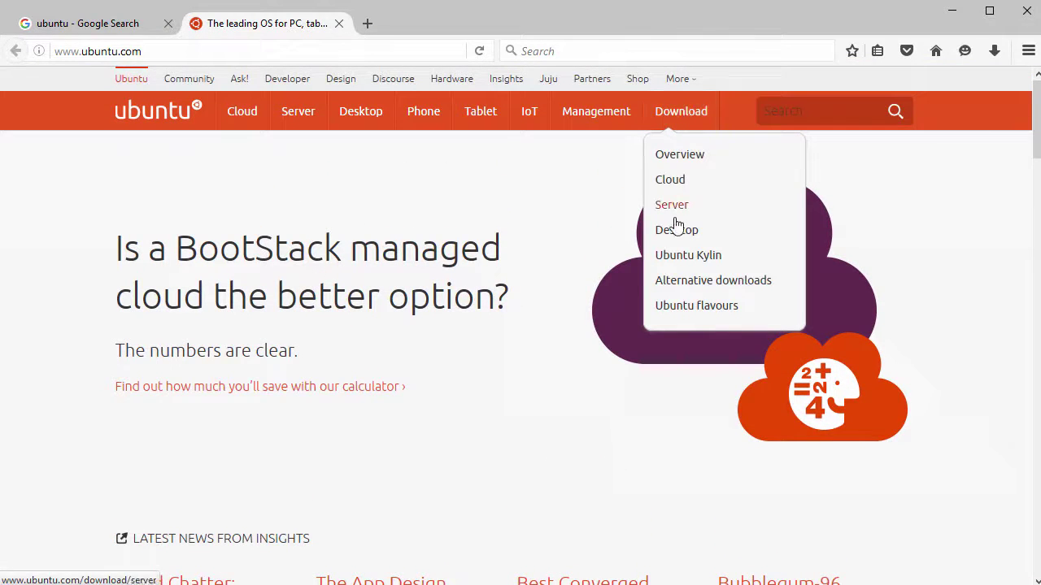
{"action": "left_click", "coordinate": [683, 234]}
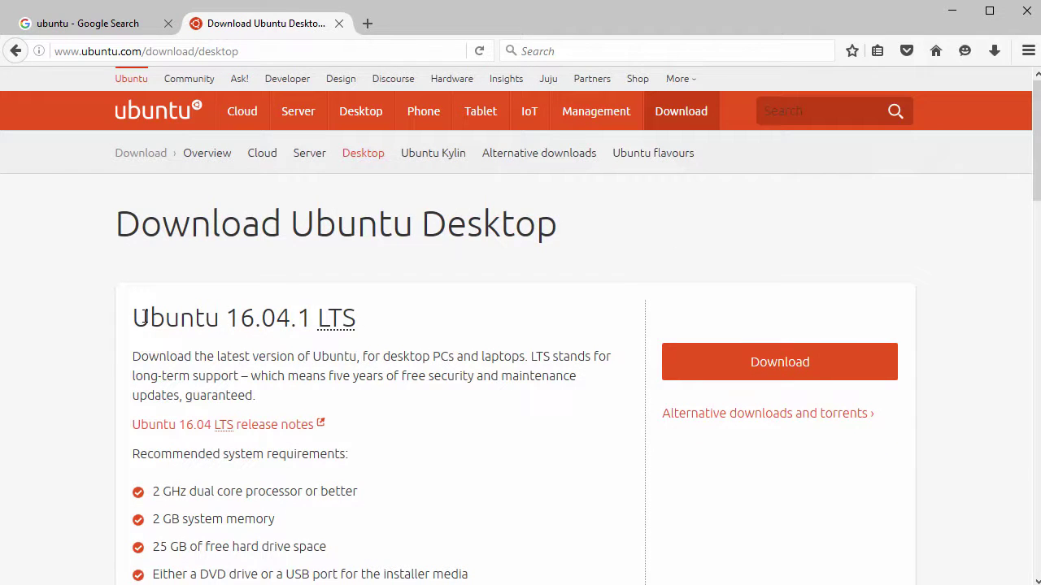
{"action": "left_click_drag", "start_coordinate": [140, 318], "coordinate": [401, 320]}
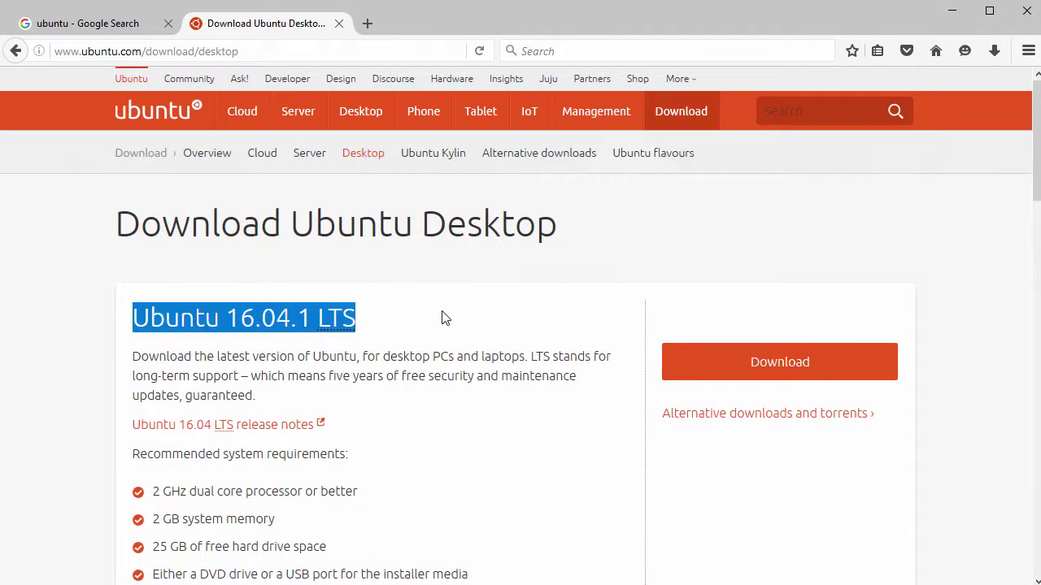
{"action": "left_click", "coordinate": [754, 368]}
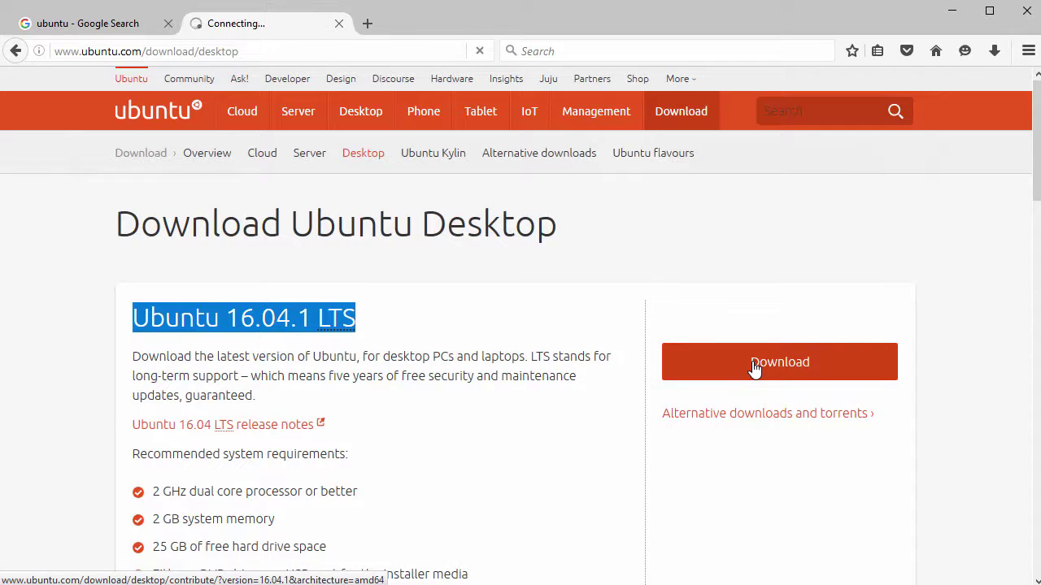
Step: Skip the contribution request and go straight to the download
{"action": "scroll", "coordinate": [735, 366], "scroll_direction": "down", "scroll_amount": 4}
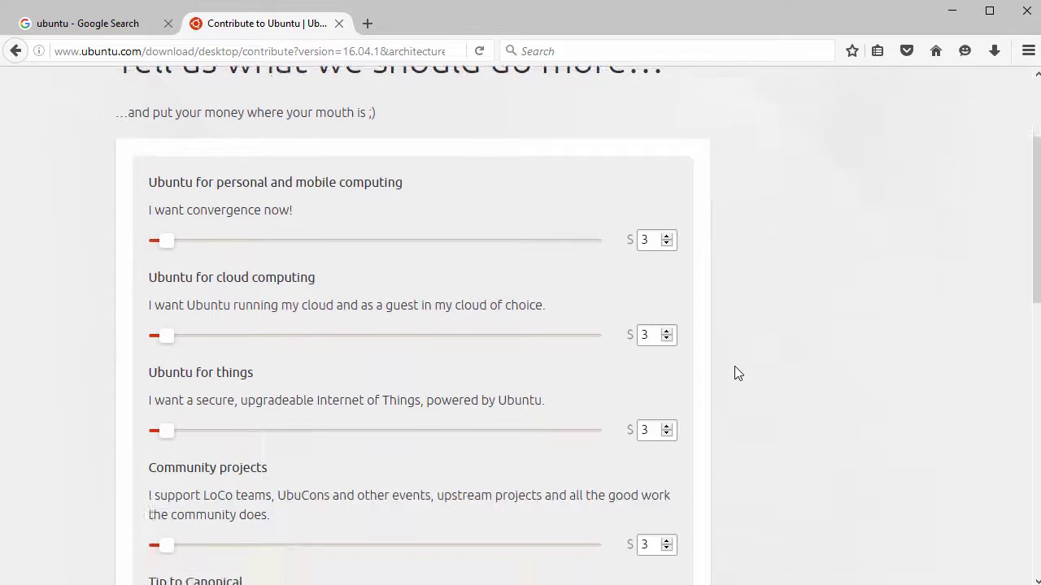
{"action": "scroll", "coordinate": [734, 374], "scroll_direction": "down", "scroll_amount": 3}
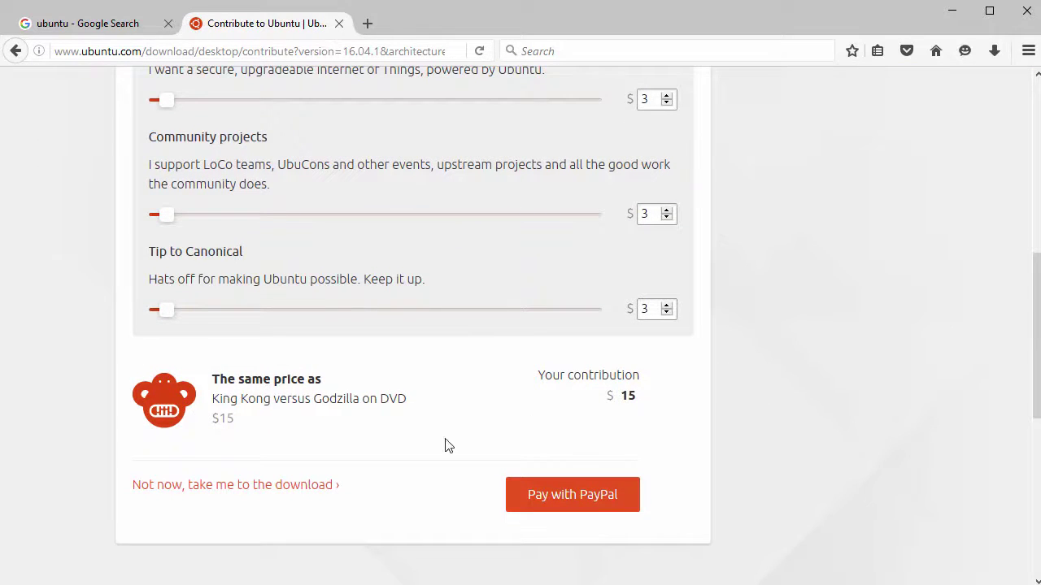
{"action": "left_click", "coordinate": [236, 487]}
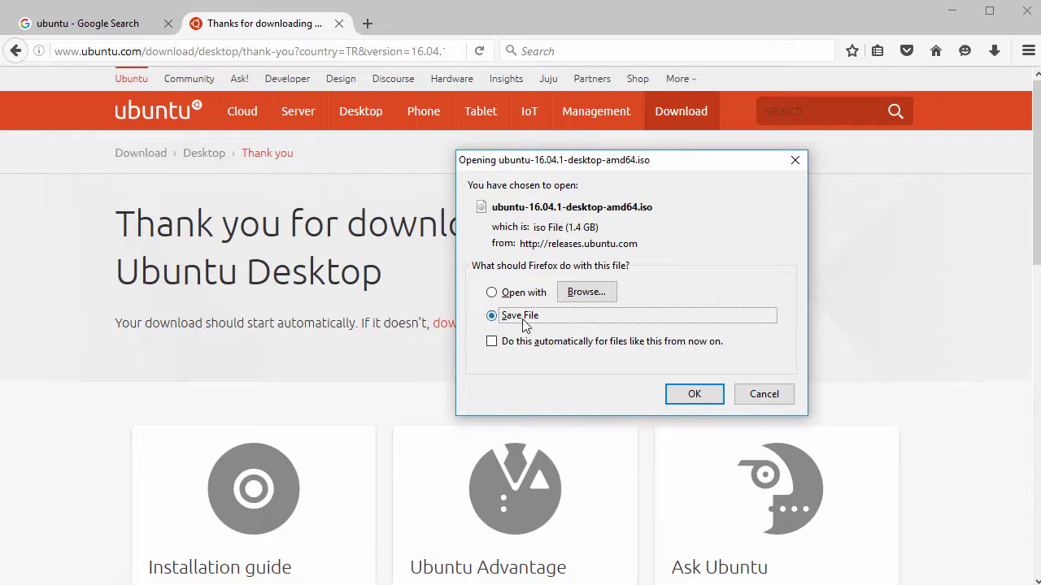
Step: Save ubuntu-16.04.1-desktop-amd64.iso, declining to replace the existing copy in Downloads
{"action": "left_click", "coordinate": [690, 395]}
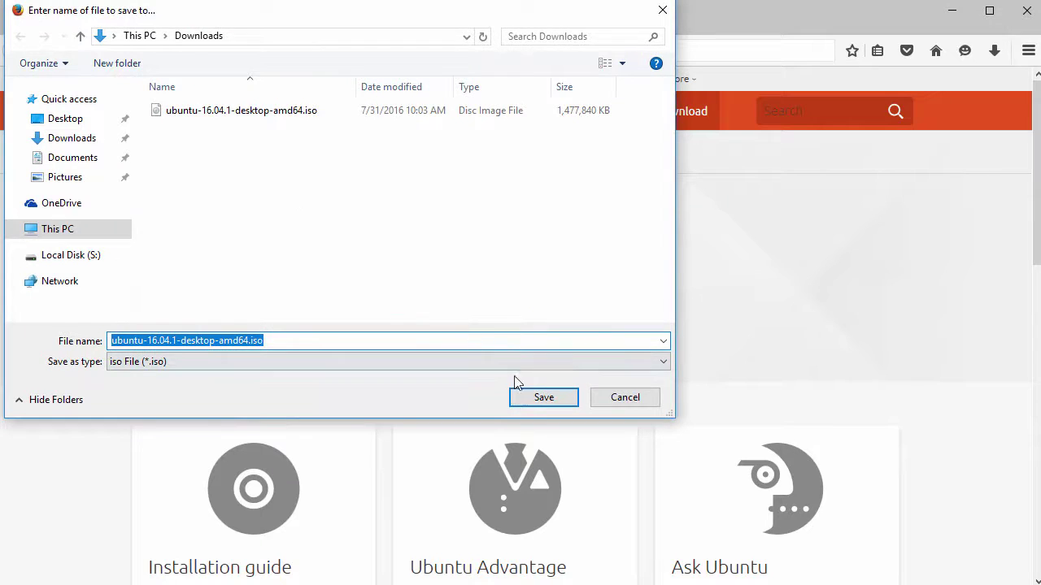
{"action": "left_click", "coordinate": [542, 399]}
{"action": "left_click", "coordinate": [663, 366]}
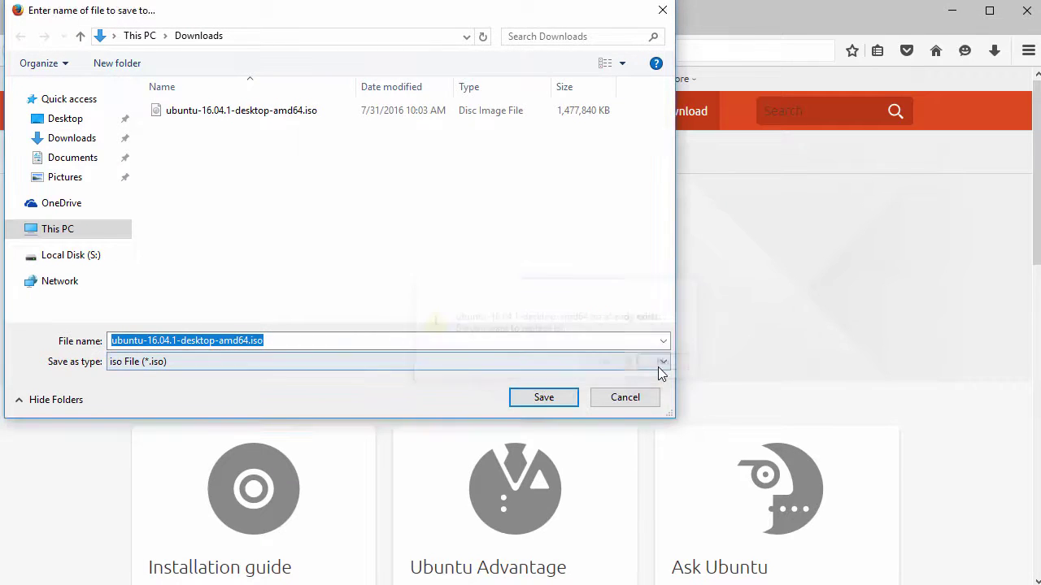
{"action": "left_click", "coordinate": [618, 400]}
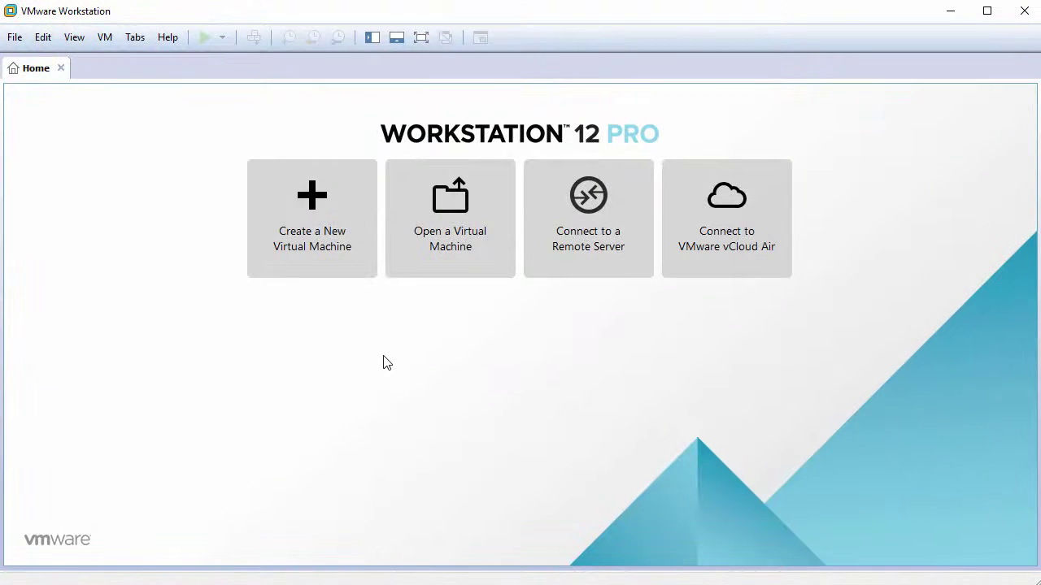
Step: Start a Typical new virtual machine with the operating system installed later
{"action": "left_click", "coordinate": [314, 228]}
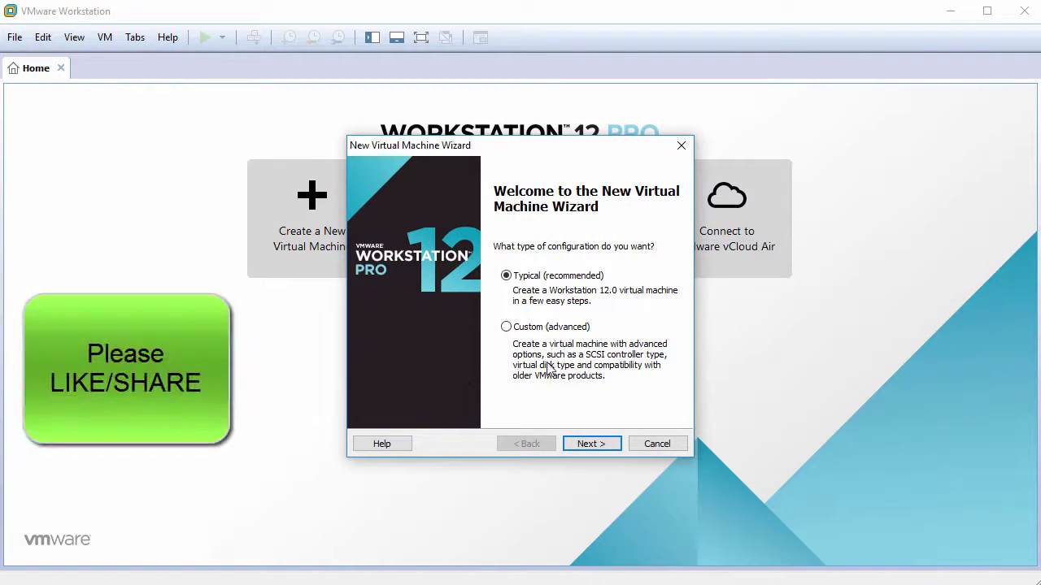
{"action": "left_click", "coordinate": [595, 442]}
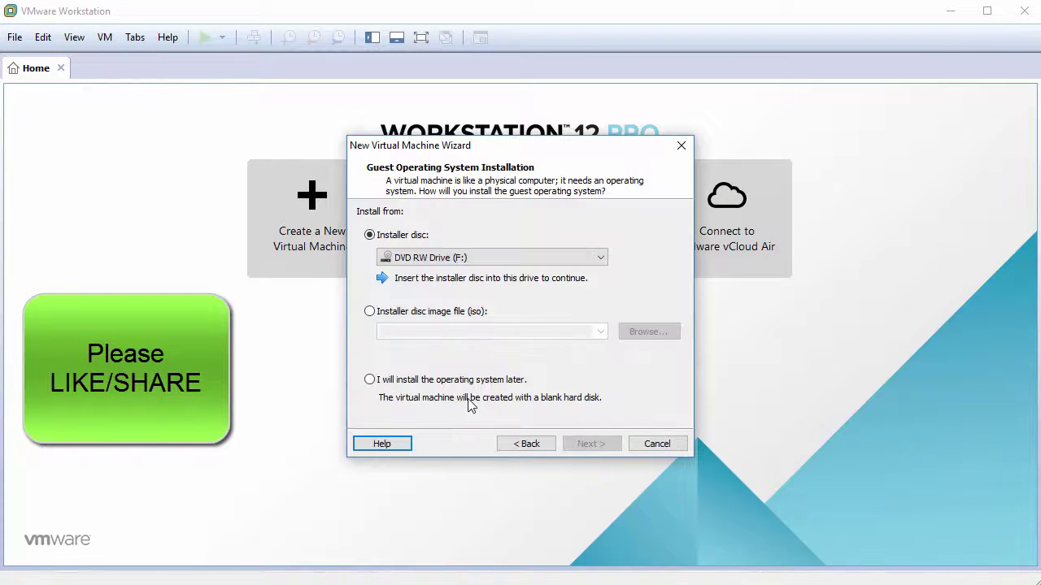
{"action": "left_click", "coordinate": [420, 379]}
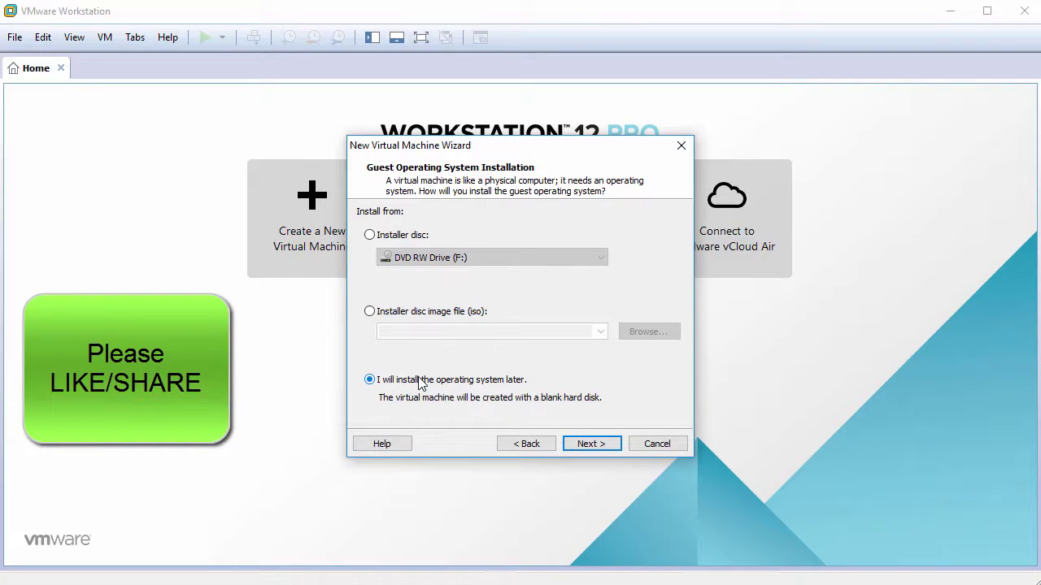
{"action": "left_click", "coordinate": [588, 443]}
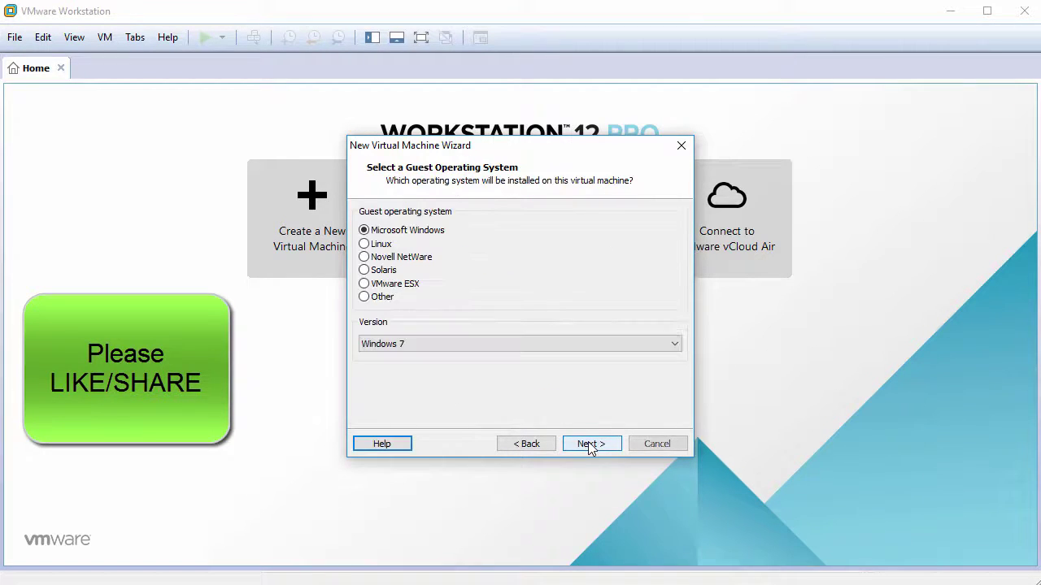
Step: Choose Linux as the guest OS with version Ubuntu 64-bit
{"action": "left_click", "coordinate": [370, 245]}
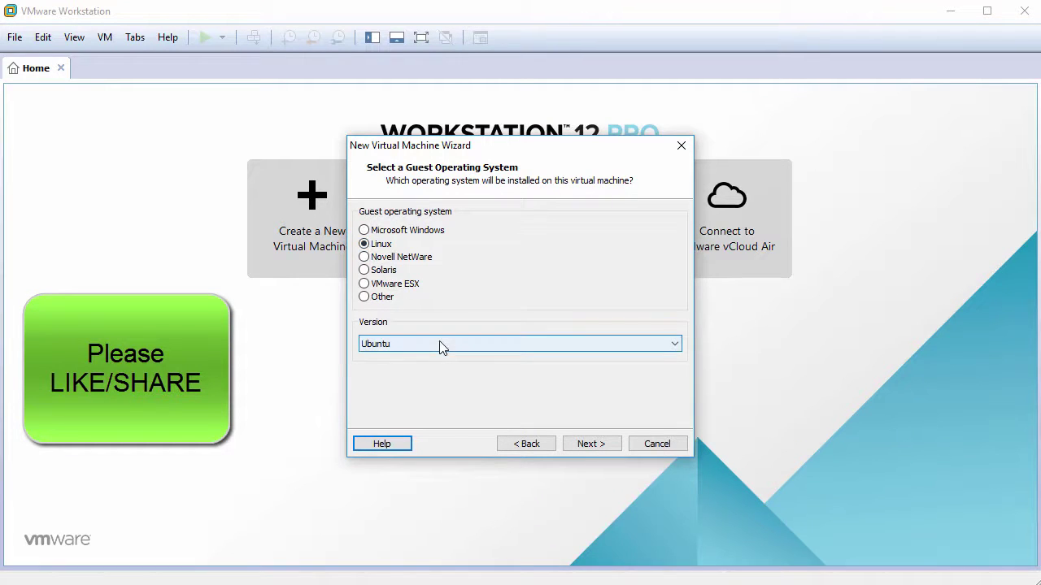
{"action": "left_click", "coordinate": [440, 345]}
{"action": "left_click", "coordinate": [432, 579]}
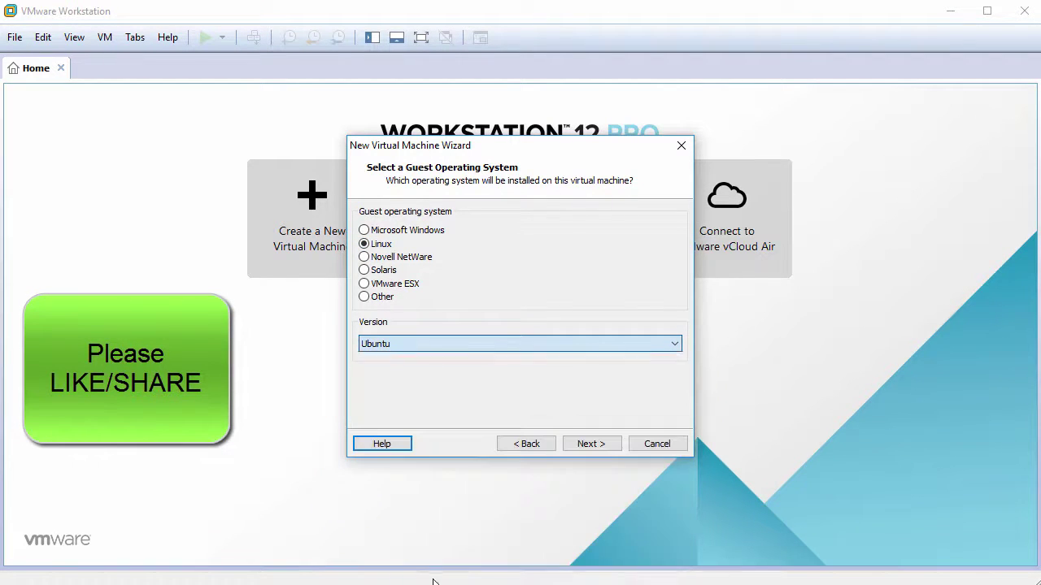
Step: Name the new virtual machine Ubuntu16.04
{"action": "left_click", "coordinate": [597, 445]}
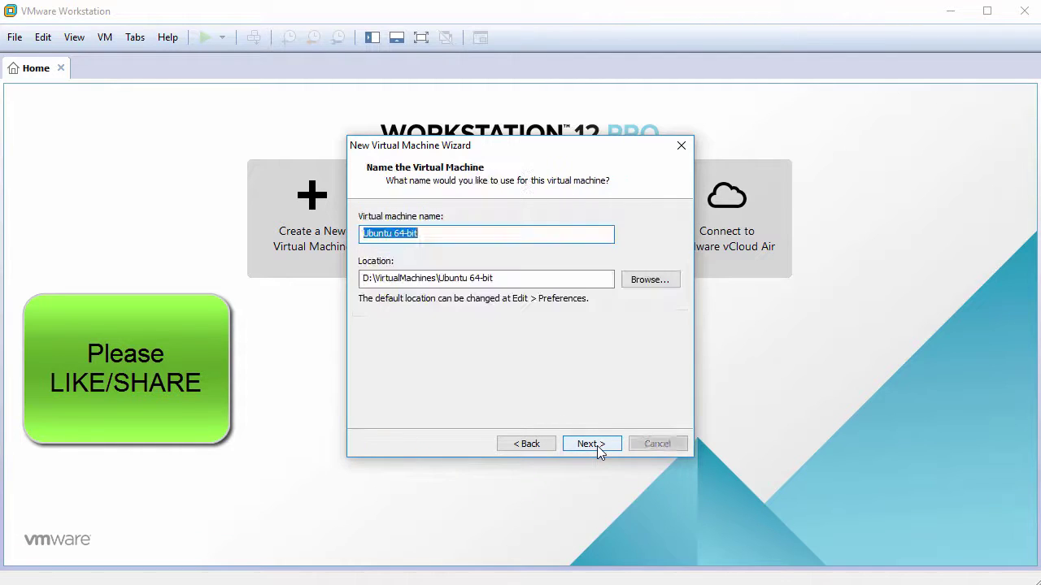
{"action": "type", "text": "Ubun"}
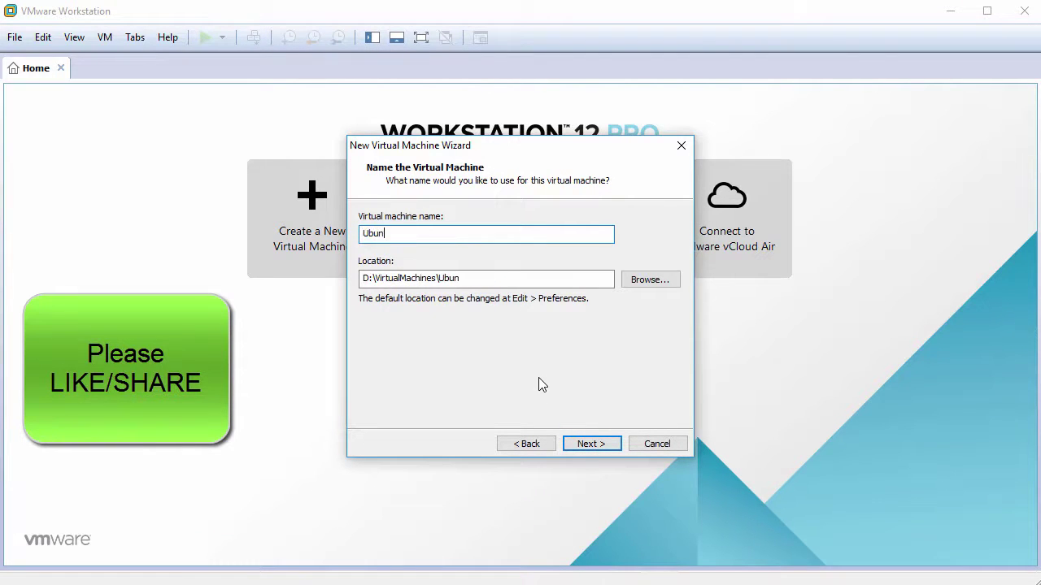
{"action": "type", "text": "tu16.04"}
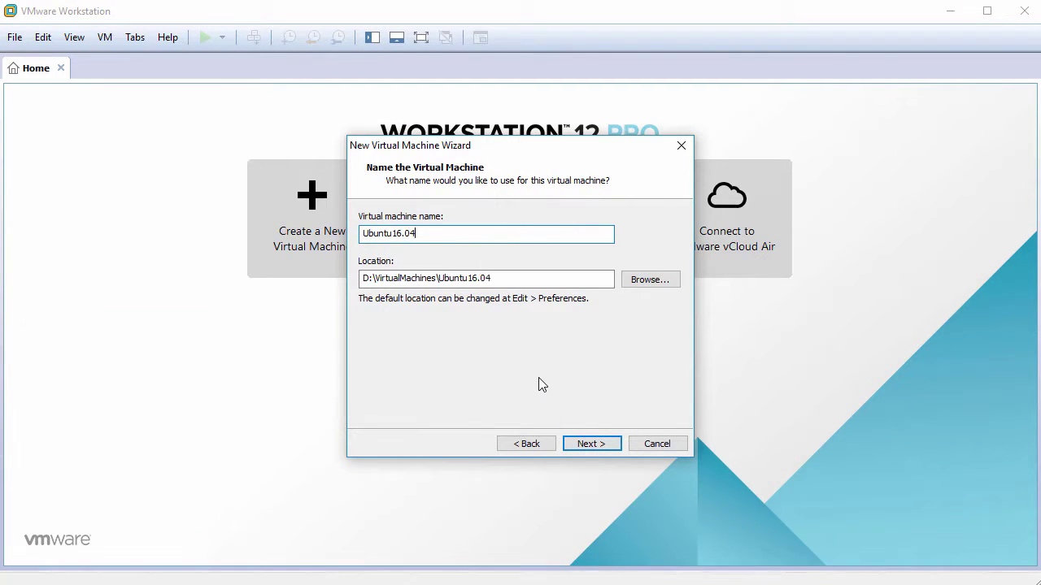
{"action": "left_click", "coordinate": [590, 444]}
Step: Set the virtual disk to 50 GB, stored as a single file
{"action": "double_click", "coordinate": [520, 253]}
{"action": "type", "text": "50"}
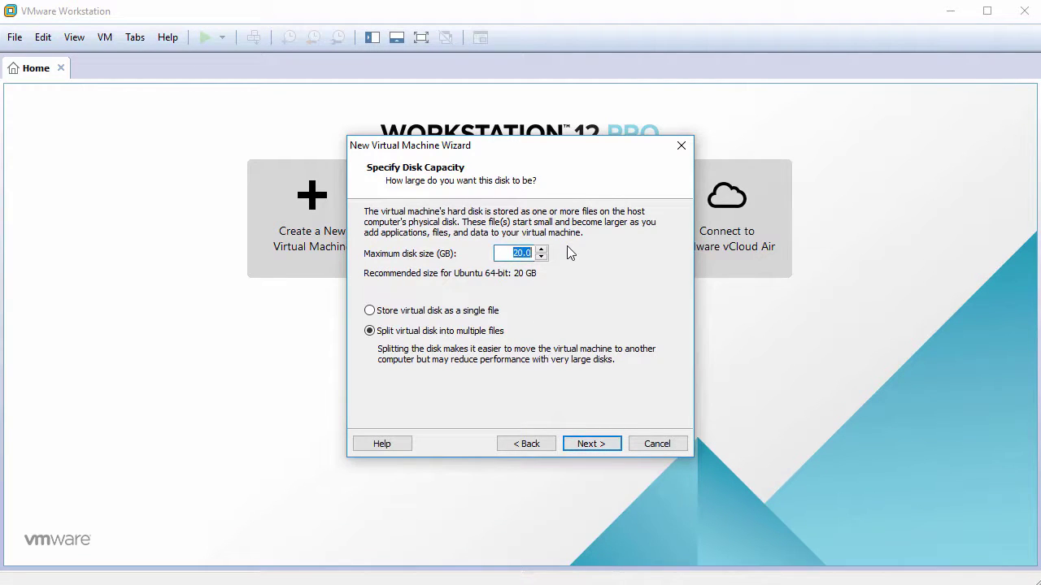
{"action": "left_click", "coordinate": [421, 311]}
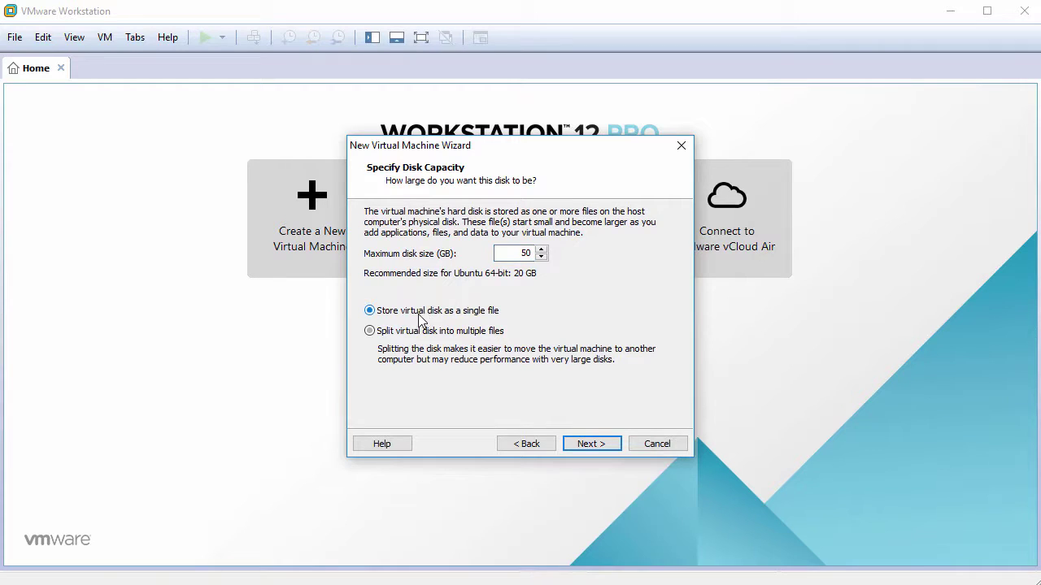
{"action": "left_click", "coordinate": [592, 444]}
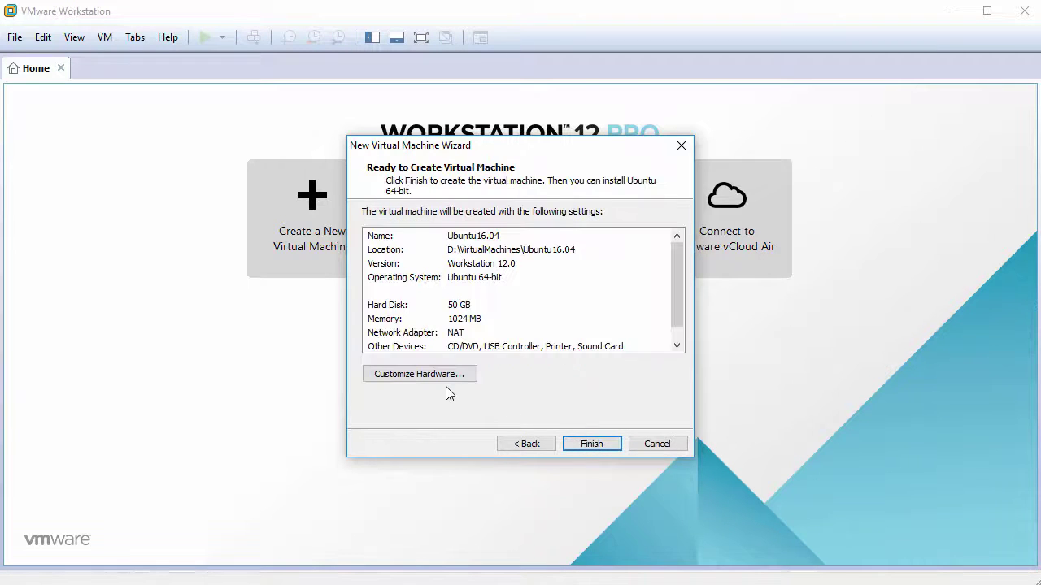
{"action": "left_click", "coordinate": [413, 374]}
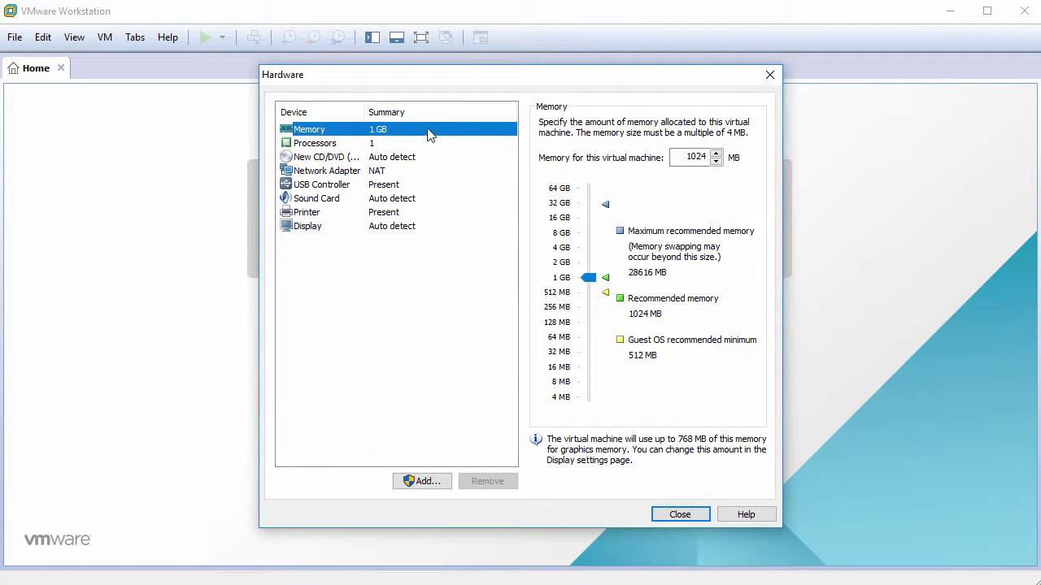
Step: Give the VM 2048 MB of memory and 2 cores per processor
{"action": "left_click", "coordinate": [709, 157]}
{"action": "double_click", "coordinate": [709, 157]}
{"action": "type", "text": "2048"}
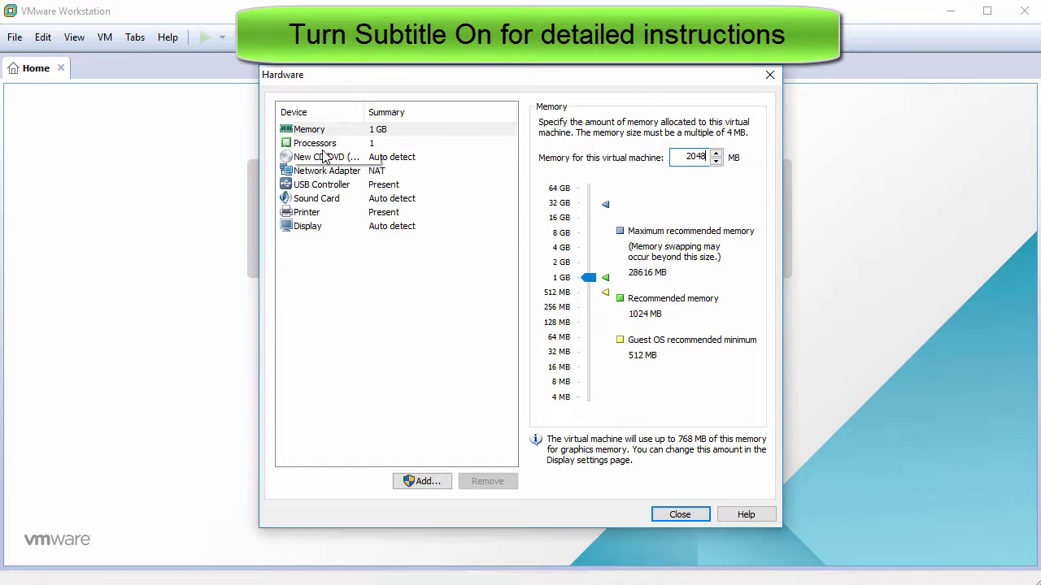
{"action": "left_click", "coordinate": [358, 143]}
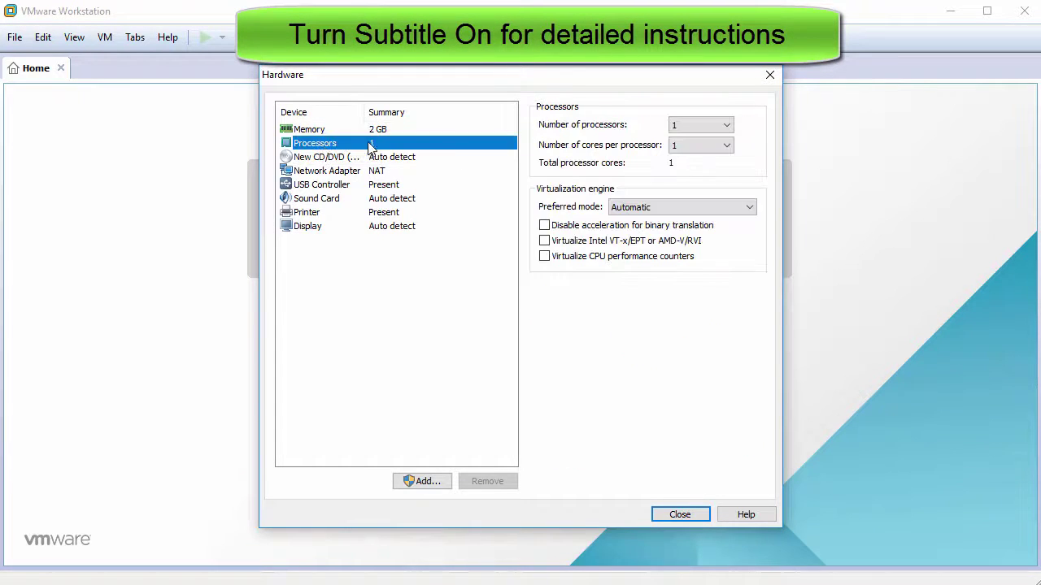
{"action": "left_click", "coordinate": [696, 145]}
{"action": "left_click", "coordinate": [686, 171]}
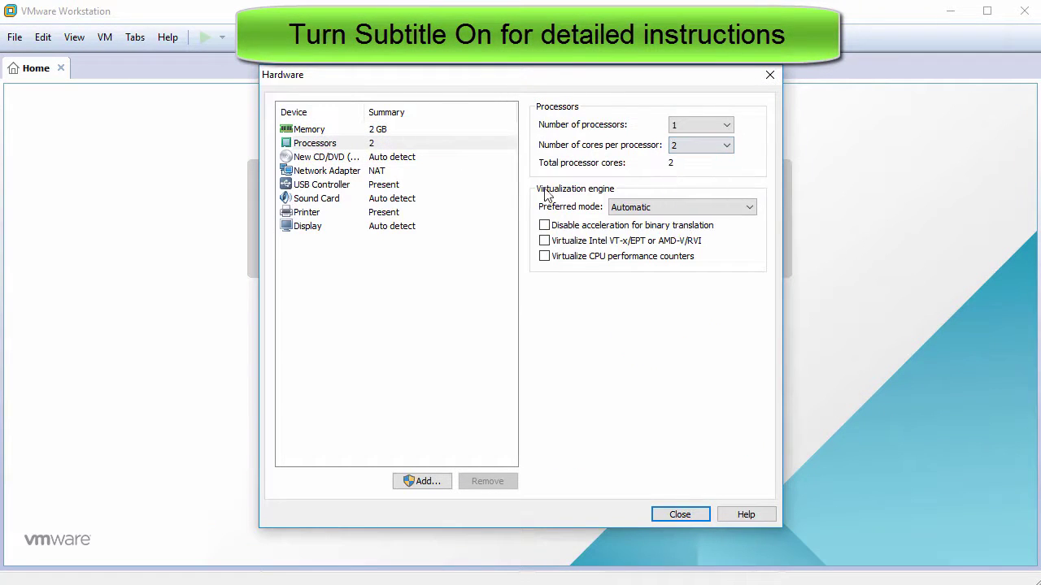
Step: Attach ubuntu-16.04.1-desktop-amd64.iso as the CD/DVD drive's ISO image
{"action": "left_click", "coordinate": [332, 157]}
{"action": "left_click", "coordinate": [544, 221]}
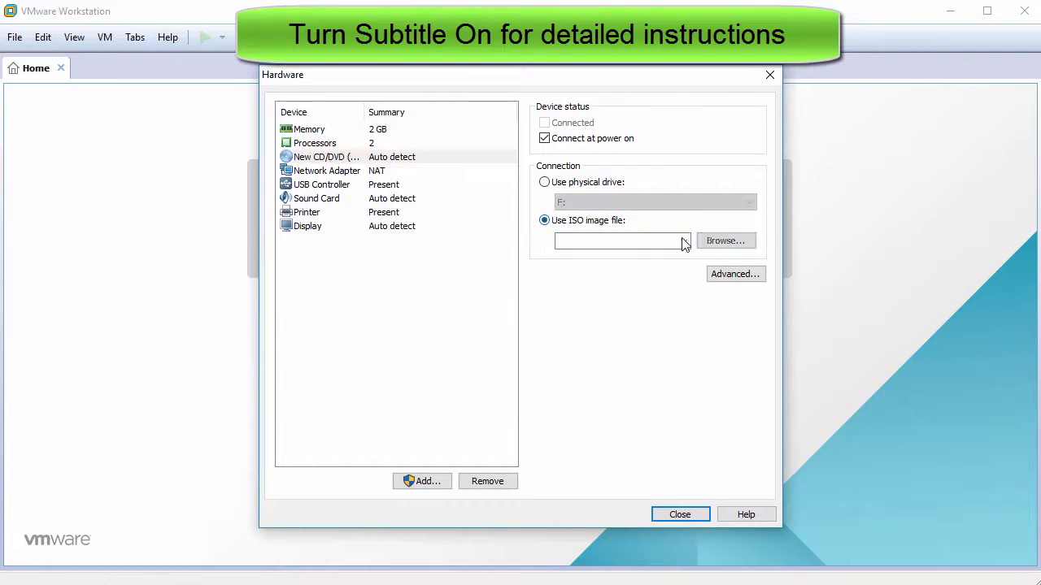
{"action": "left_click", "coordinate": [721, 242]}
{"action": "left_click", "coordinate": [533, 197]}
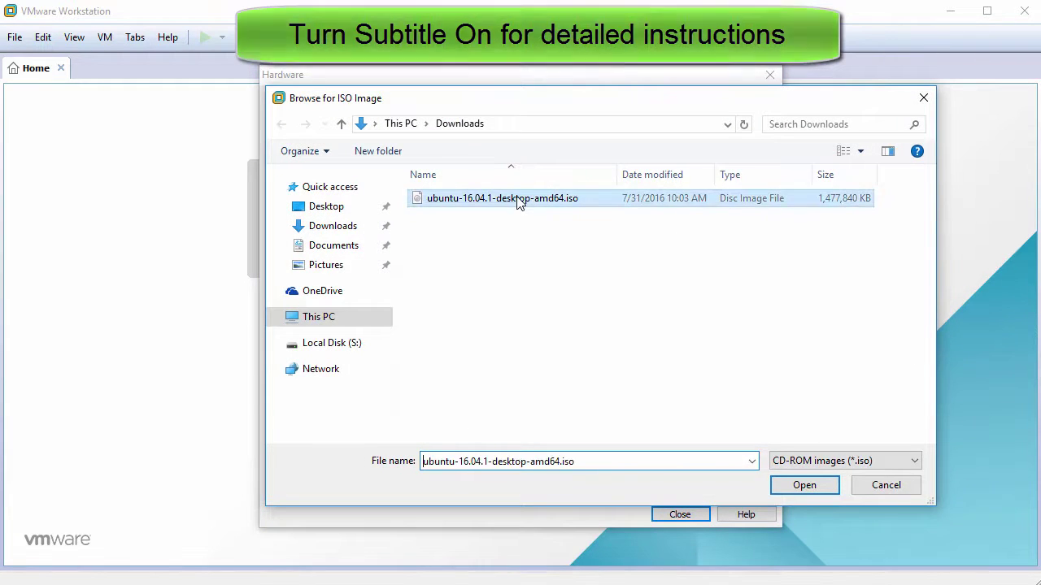
{"action": "left_click", "coordinate": [804, 486]}
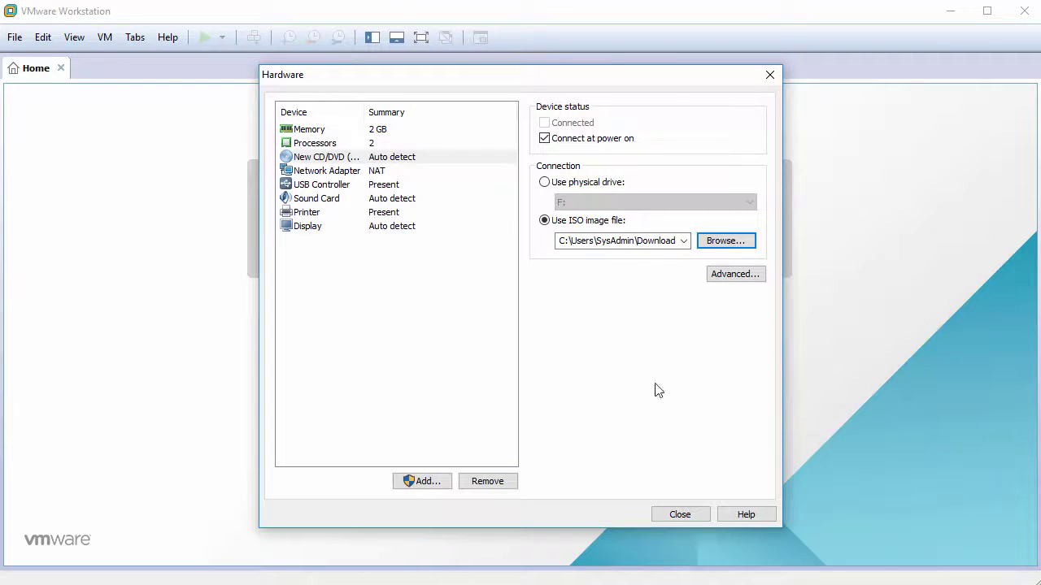
Step: Remove the USB controller, sound card and printer, then finish the wizard
{"action": "left_click", "coordinate": [331, 189]}
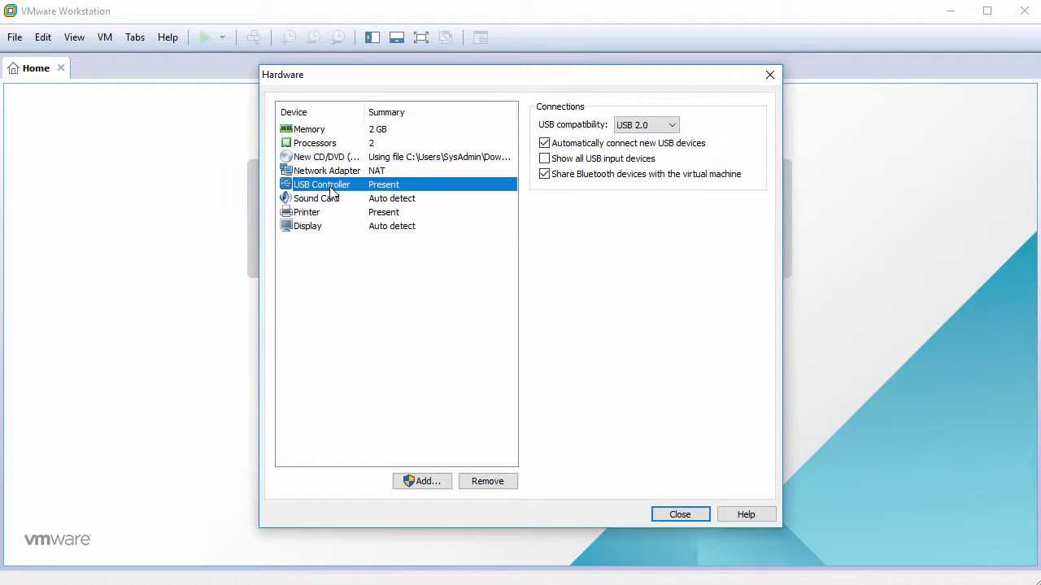
{"action": "left_click", "coordinate": [474, 482]}
{"action": "left_click", "coordinate": [490, 481]}
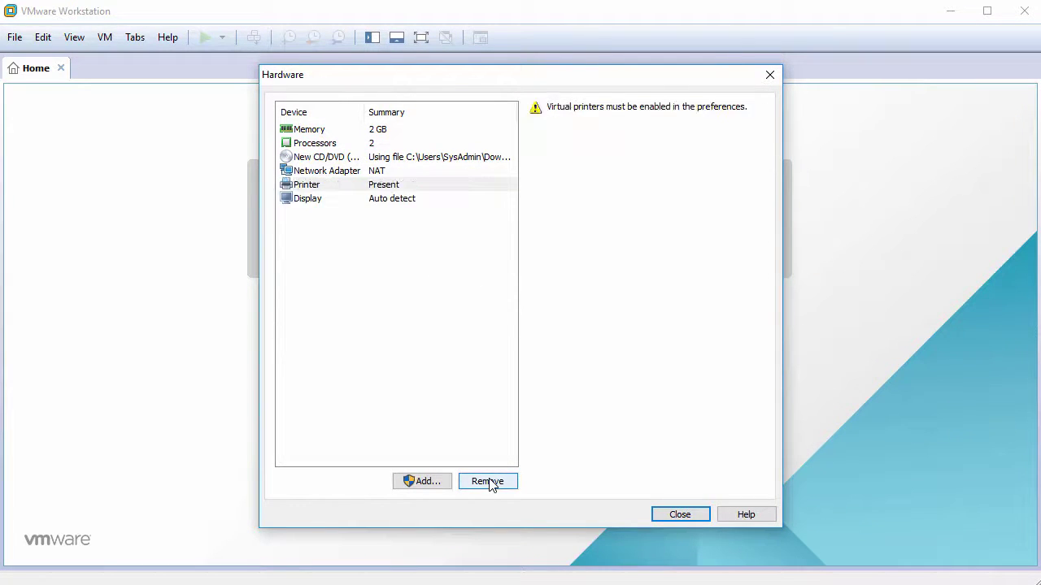
{"action": "left_click", "coordinate": [491, 481]}
{"action": "left_click", "coordinate": [678, 516]}
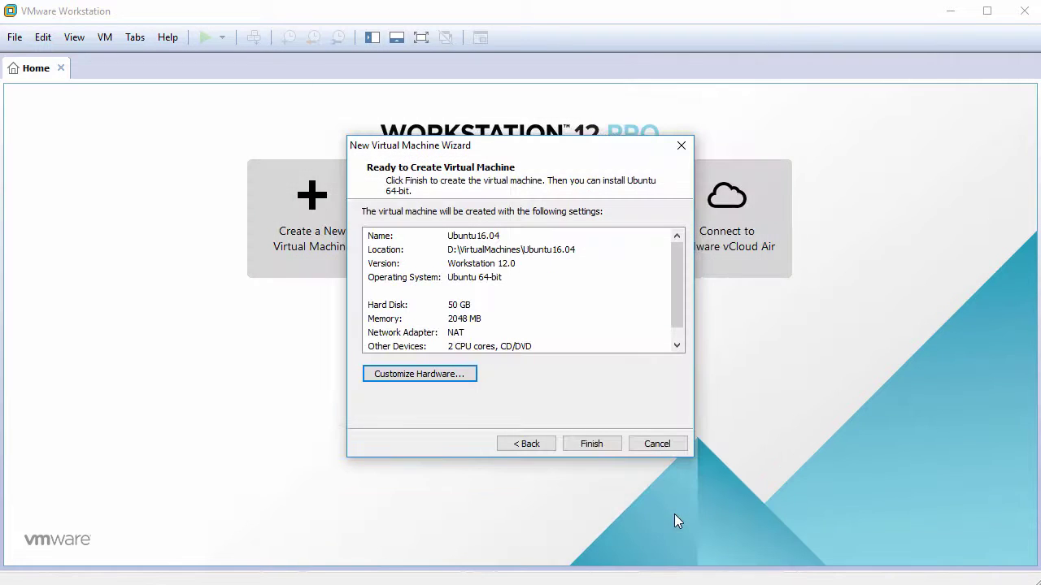
{"action": "left_click", "coordinate": [592, 445]}
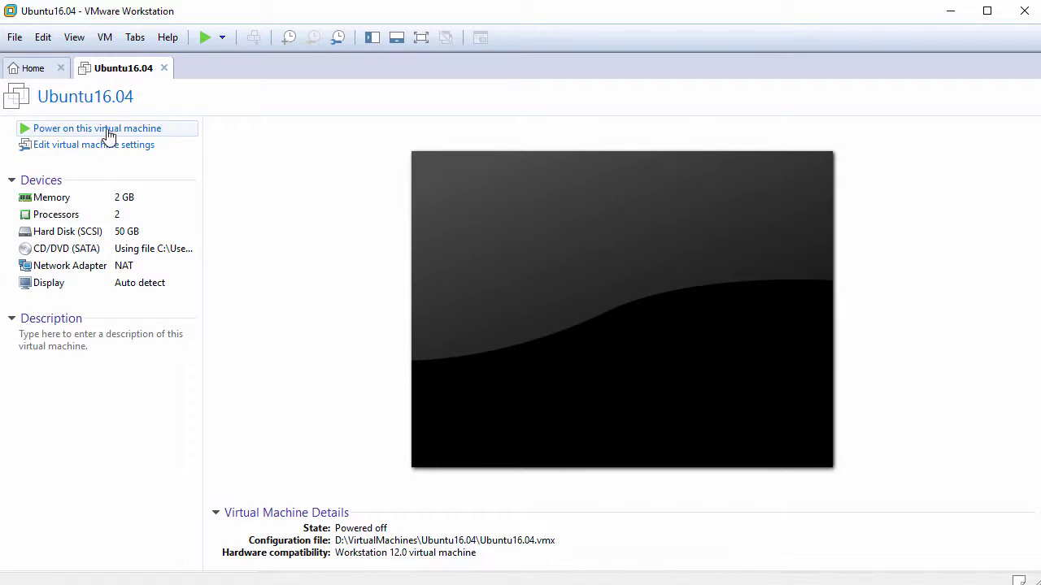
Step: Power on the Ubuntu16.04 VM, dismiss the hint bar, and capture input into it
{"action": "left_click", "coordinate": [75, 130]}
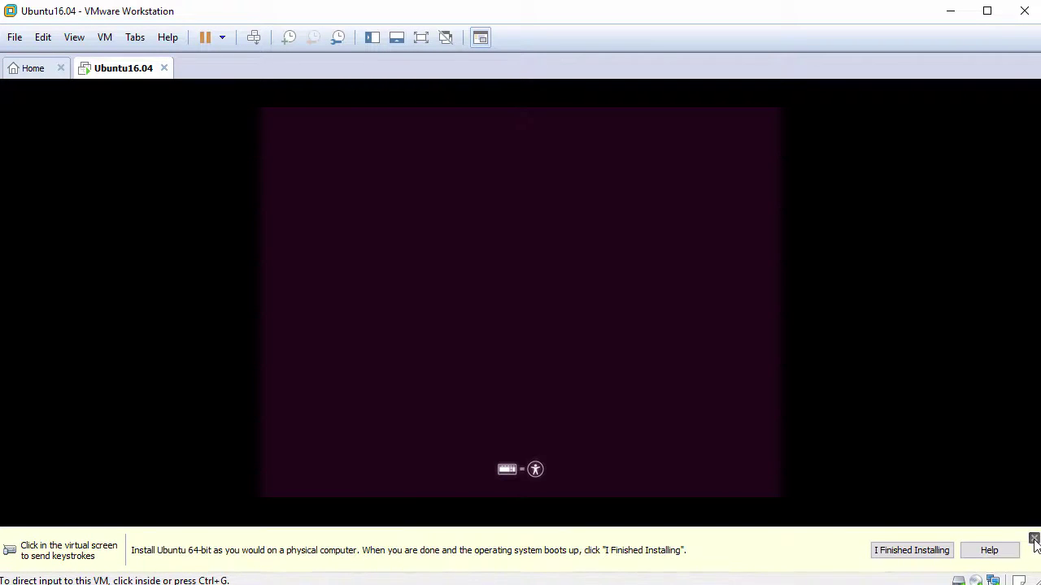
{"action": "left_click", "coordinate": [1034, 539]}
{"action": "left_click", "coordinate": [557, 315]}
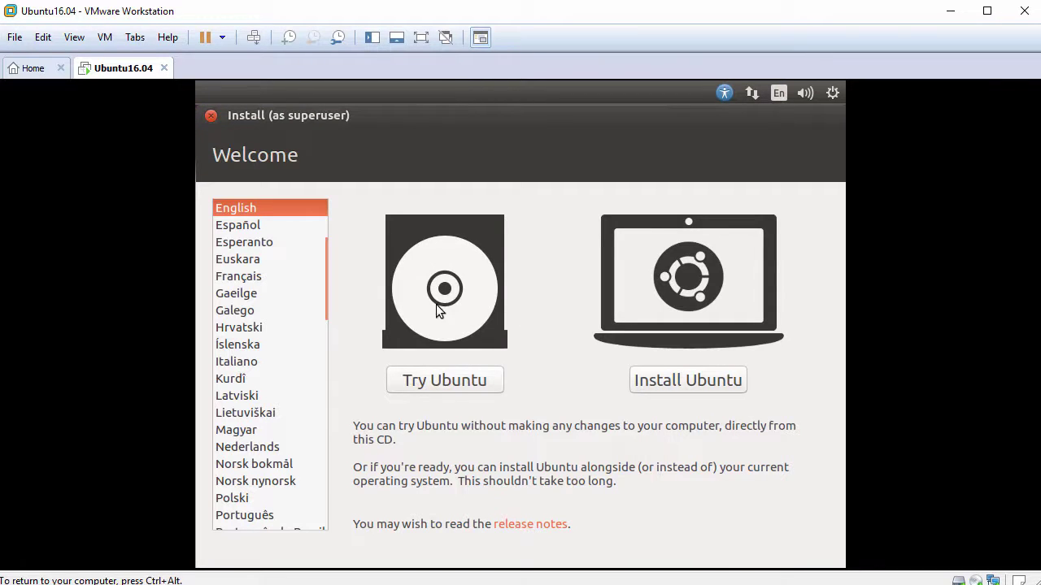
Step: Keep English as the language and choose Install Ubuntu
{"action": "left_click_drag", "start_coordinate": [216, 155], "coordinate": [331, 148]}
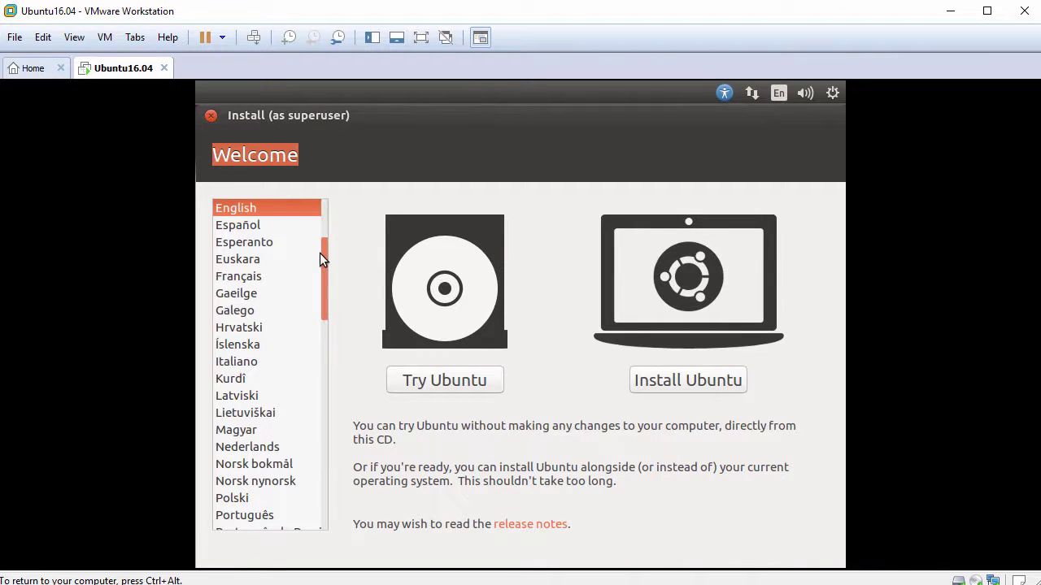
{"action": "left_click_drag", "start_coordinate": [323, 271], "coordinate": [328, 257]}
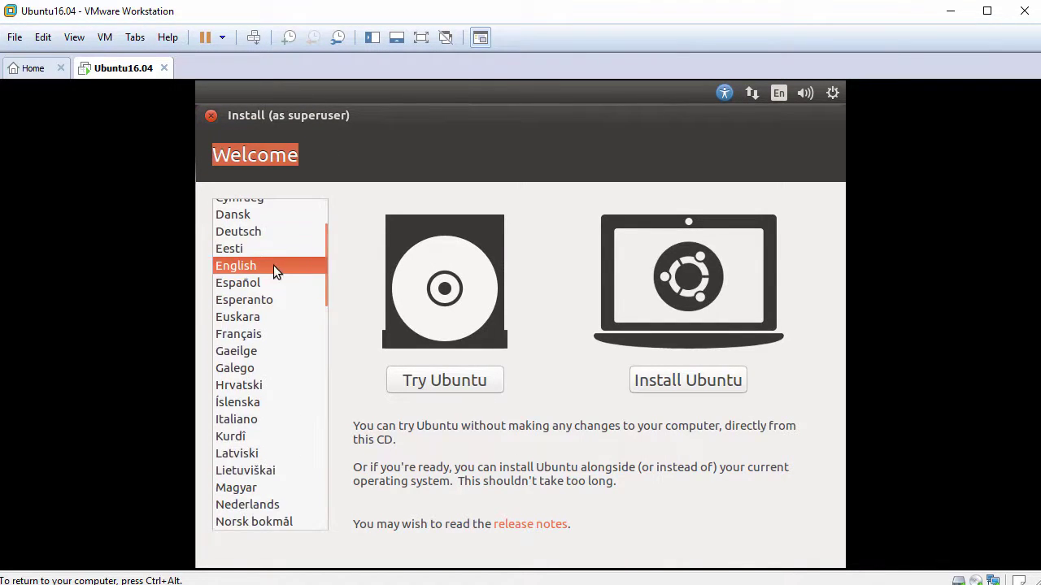
{"action": "left_click", "coordinate": [676, 382]}
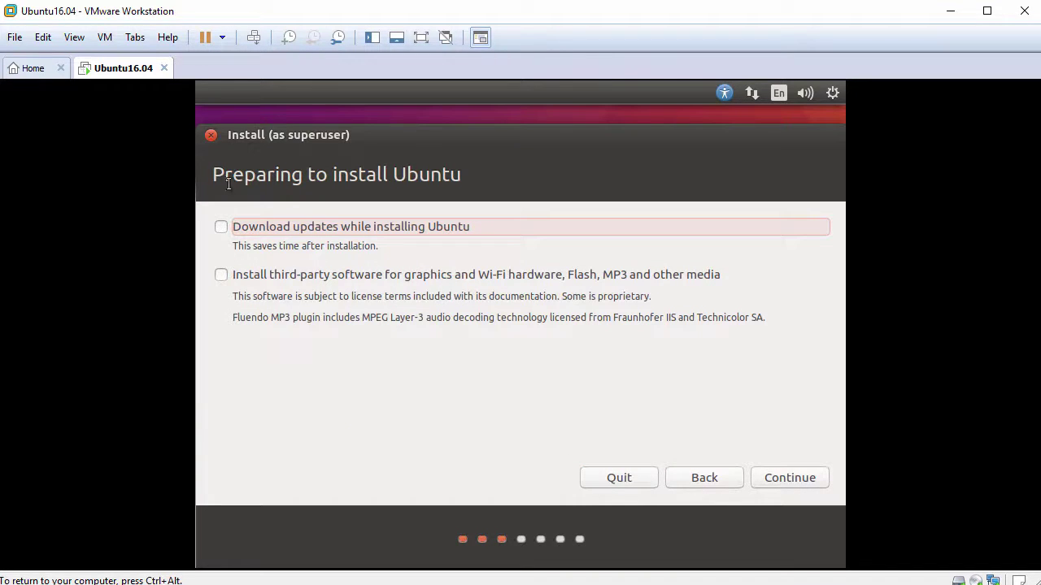
Step: Enable downloading updates and third-party graphics and media software during installation
{"action": "left_click_drag", "start_coordinate": [217, 173], "coordinate": [470, 182]}
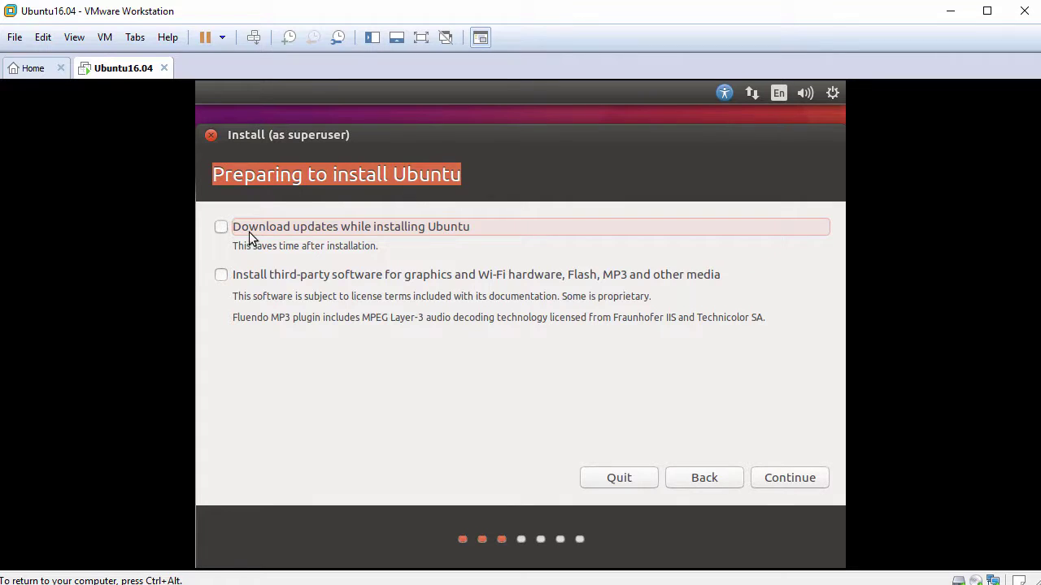
{"action": "left_click", "coordinate": [220, 228]}
{"action": "left_click", "coordinate": [226, 274]}
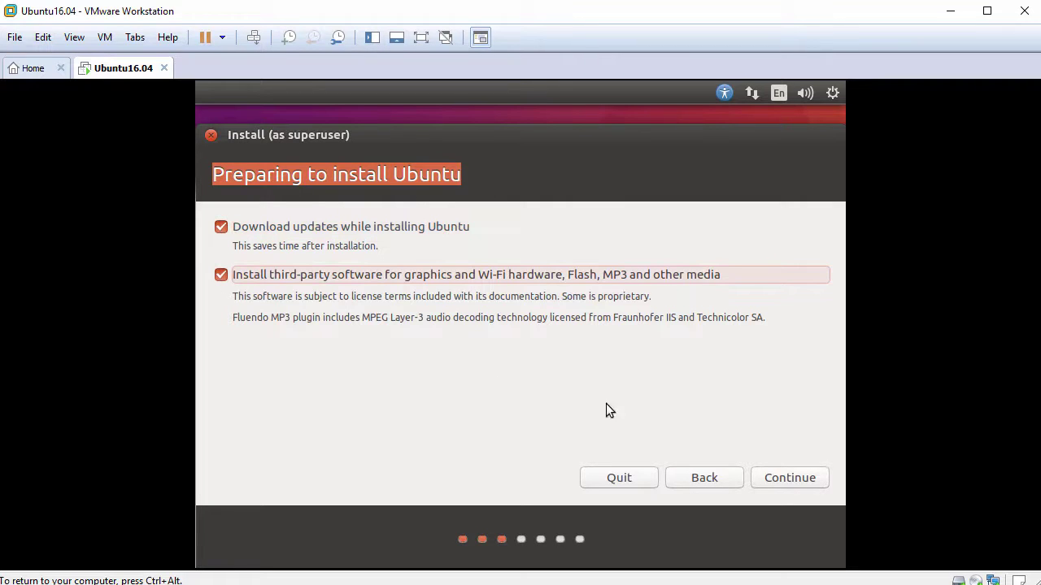
{"action": "left_click", "coordinate": [779, 481]}
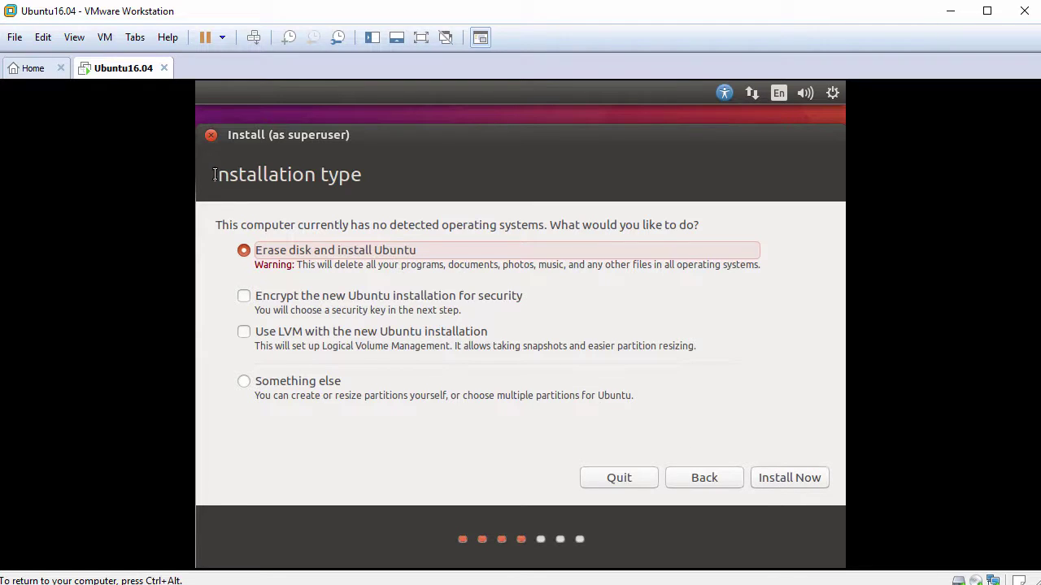
Step: Erase the disk, install Ubuntu, and confirm writing the changes to disk
{"action": "left_click_drag", "start_coordinate": [220, 174], "coordinate": [379, 179]}
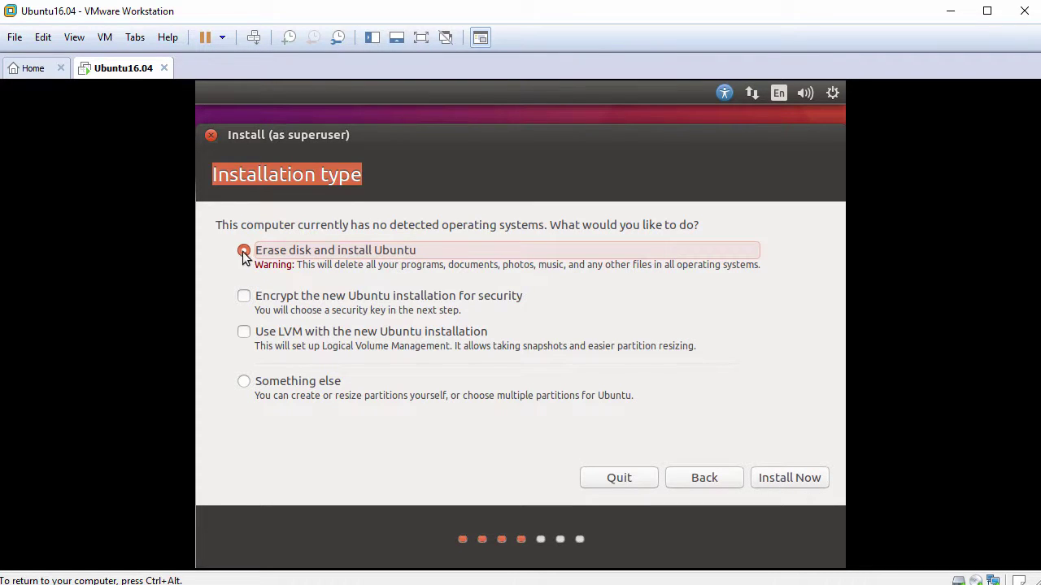
{"action": "left_click", "coordinate": [782, 477]}
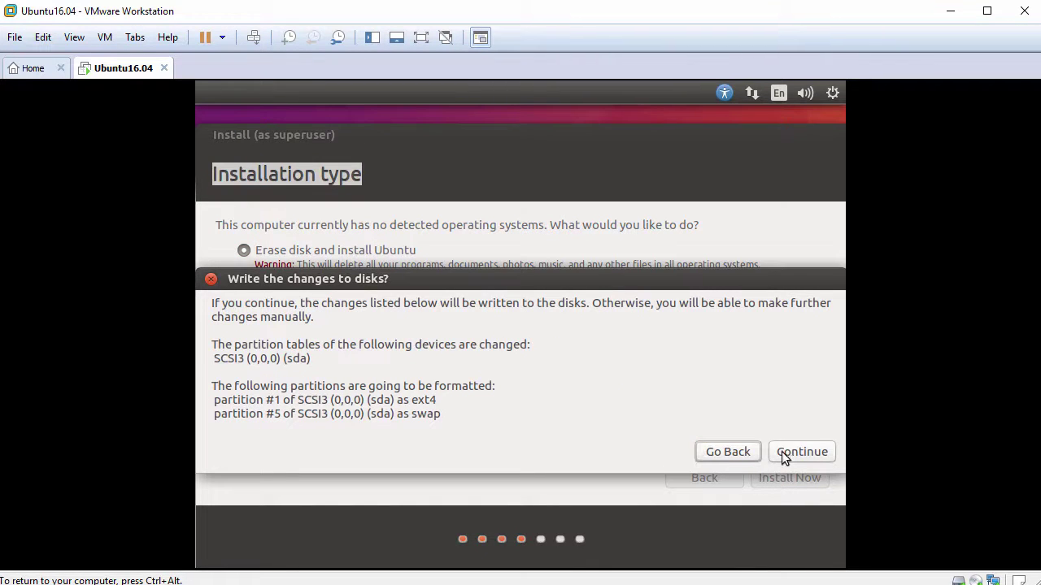
{"action": "left_click", "coordinate": [793, 452]}
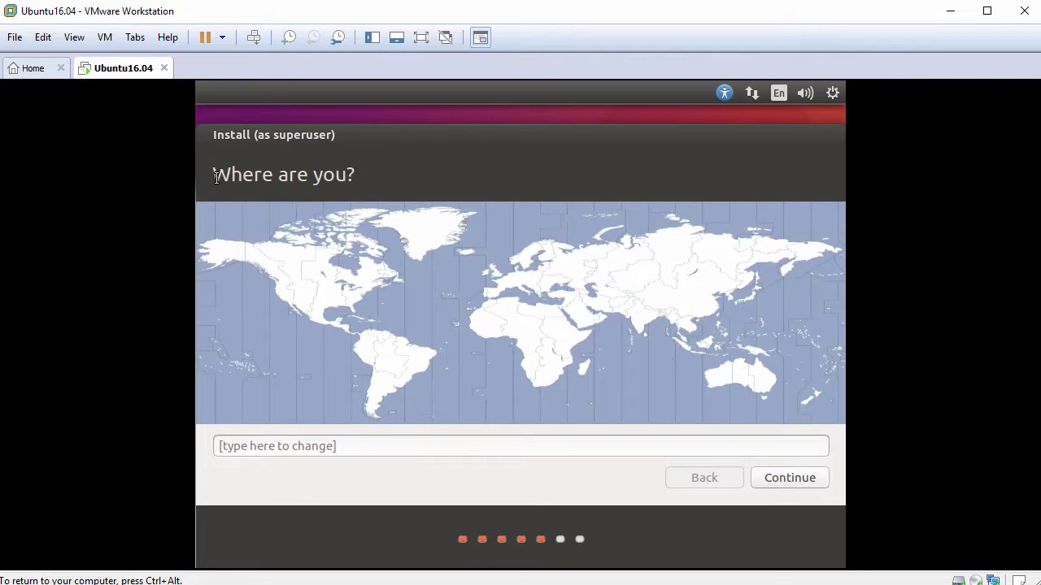
Step: Set the time zone to Bogota
{"action": "left_click_drag", "start_coordinate": [215, 177], "coordinate": [387, 179]}
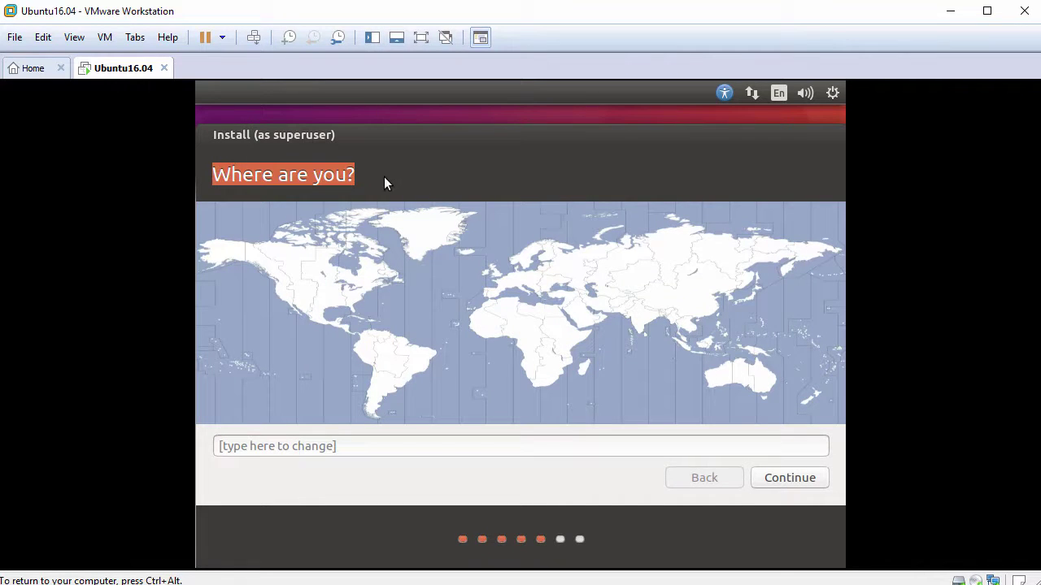
{"action": "left_click", "coordinate": [364, 344]}
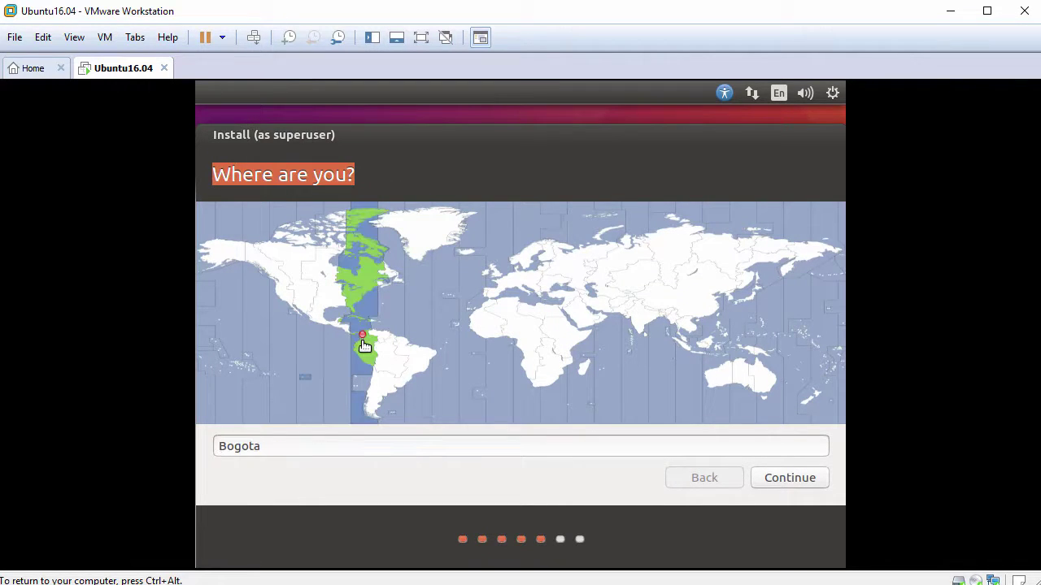
{"action": "left_click", "coordinate": [789, 479]}
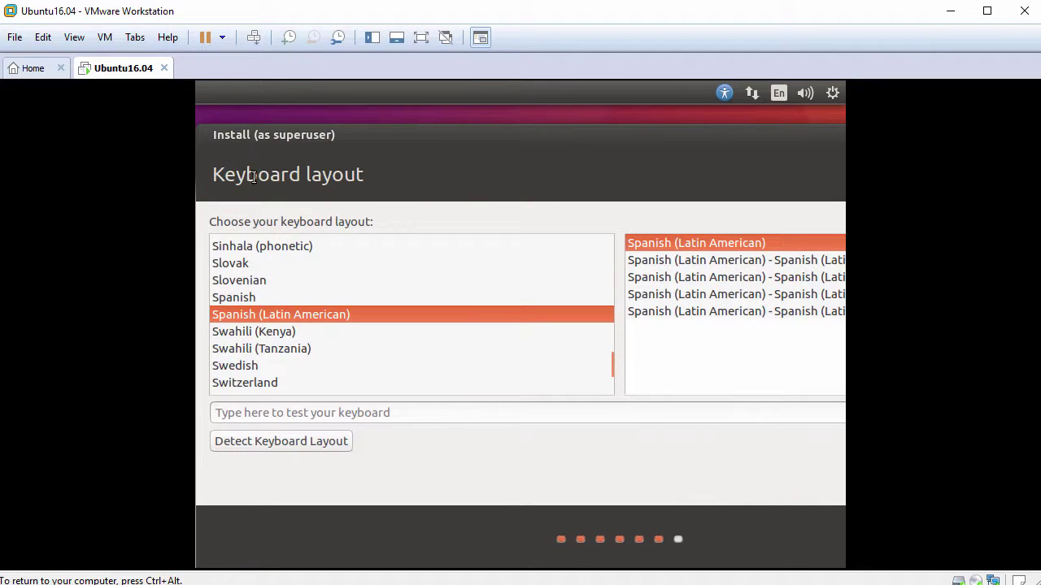
Step: Choose English (UK) as the keyboard layout and begin entering your name
{"action": "left_click_drag", "start_coordinate": [218, 174], "coordinate": [380, 176]}
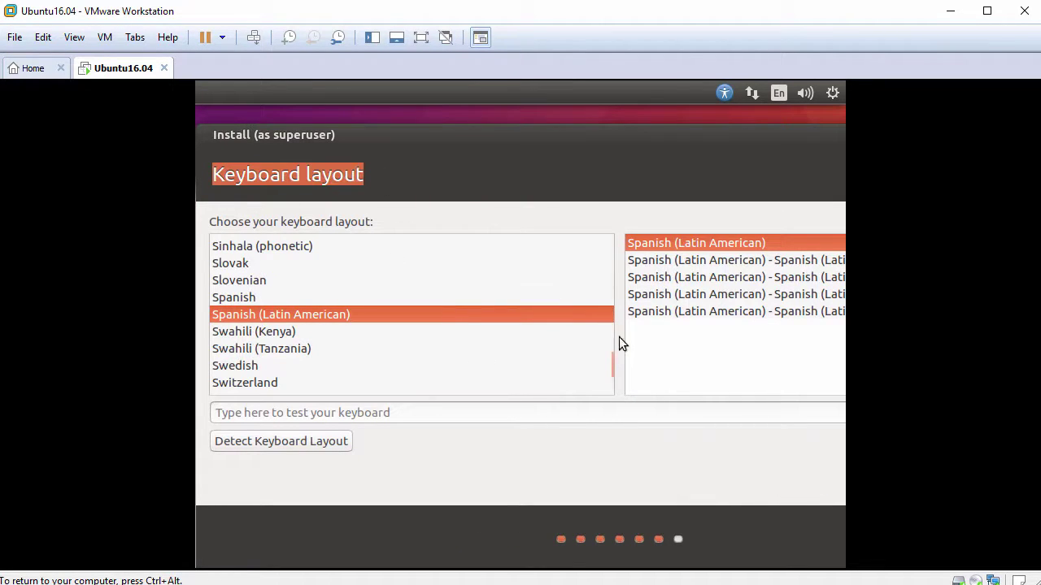
{"action": "left_click_drag", "start_coordinate": [612, 368], "coordinate": [596, 292]}
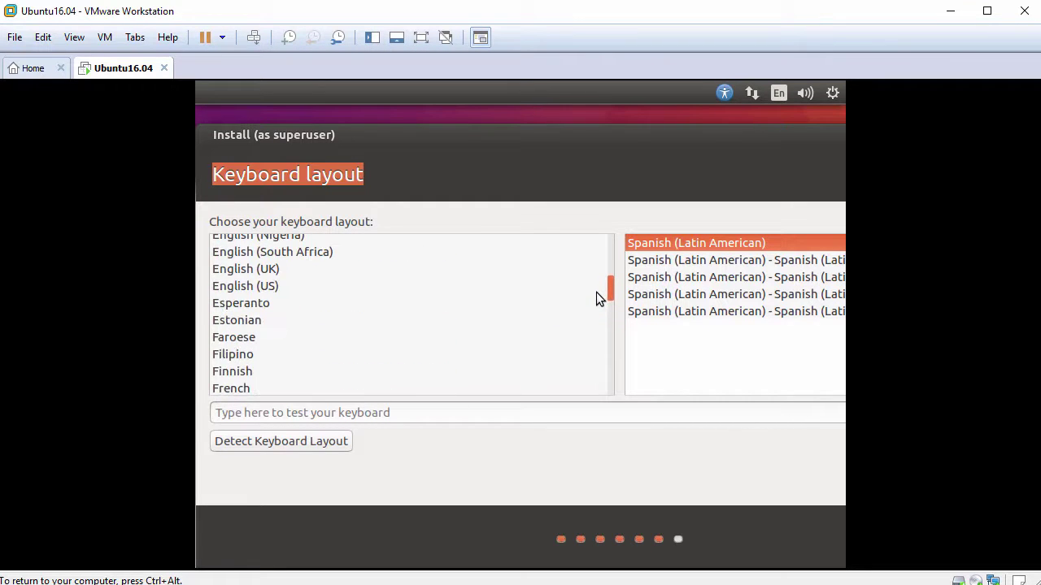
{"action": "left_click", "coordinate": [270, 270]}
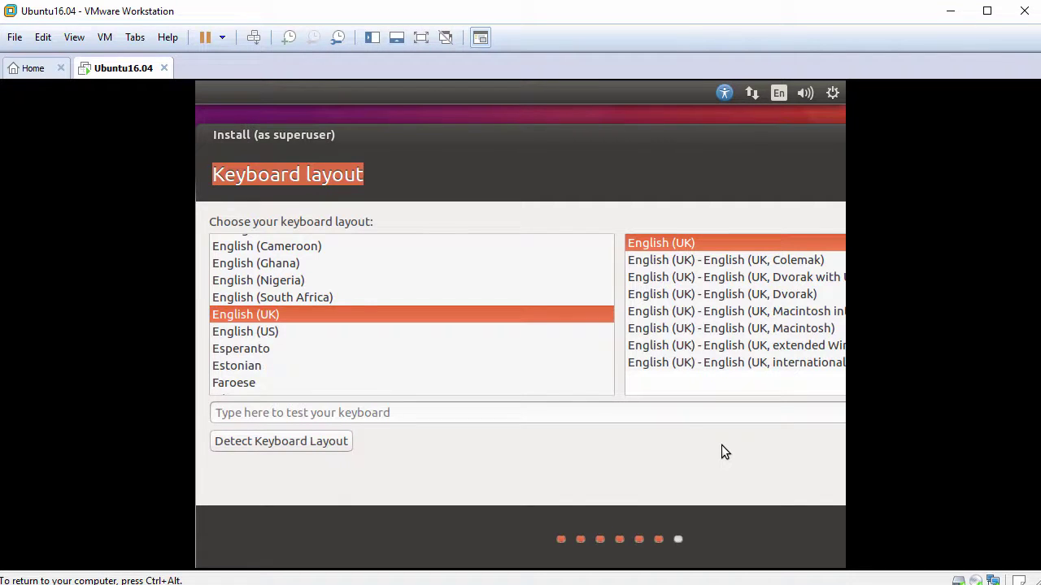
{"action": "key", "text": "Return"}
{"action": "type", "text": "John Smith"}
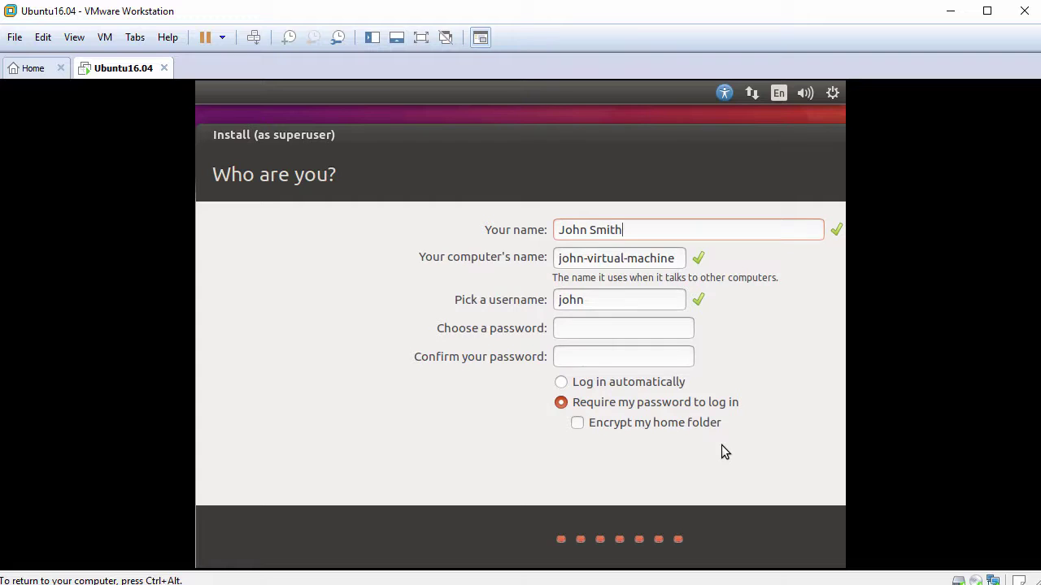
Step: Set the computer name to ubuntu16, enter and confirm the account password, and submit
{"action": "key", "text": "Tab"}
{"action": "type", "text": "u"}
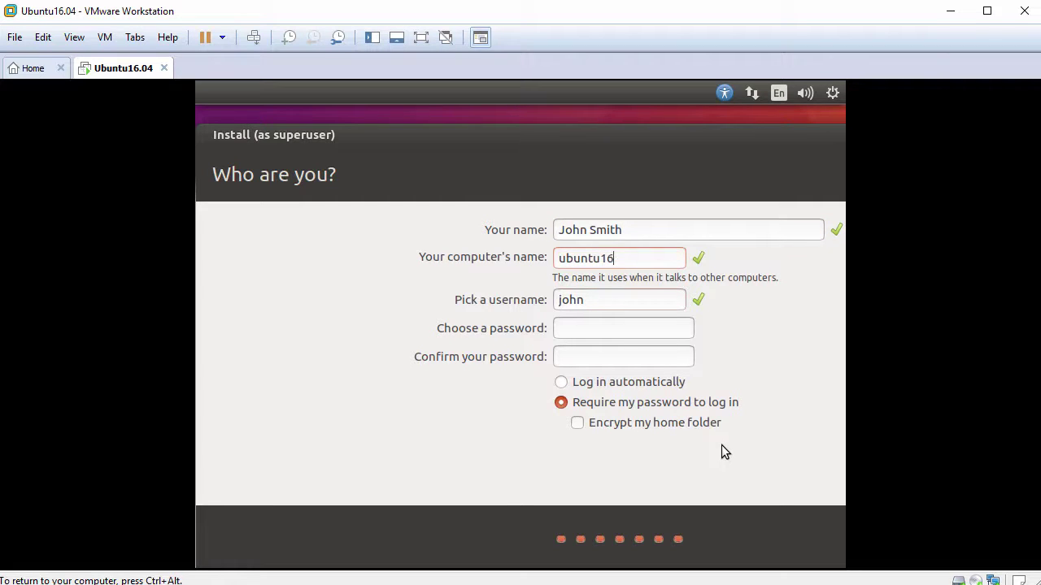
{"action": "key", "text": "Tab"}
{"action": "key", "text": "Tab"}
{"action": "type", "text": "1234"}
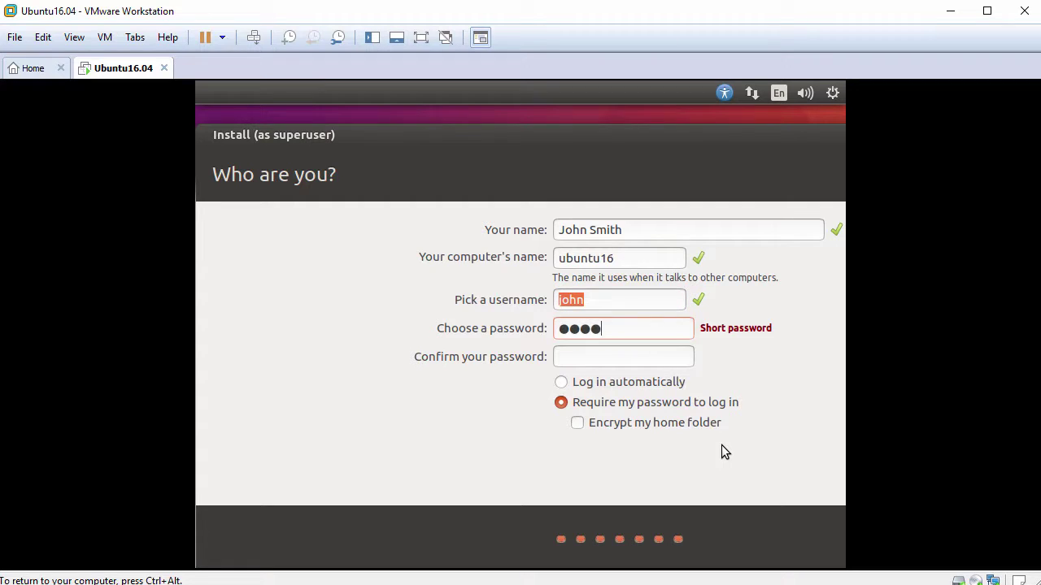
{"action": "type", "text": "567890"}
{"action": "key", "text": "Tab"}
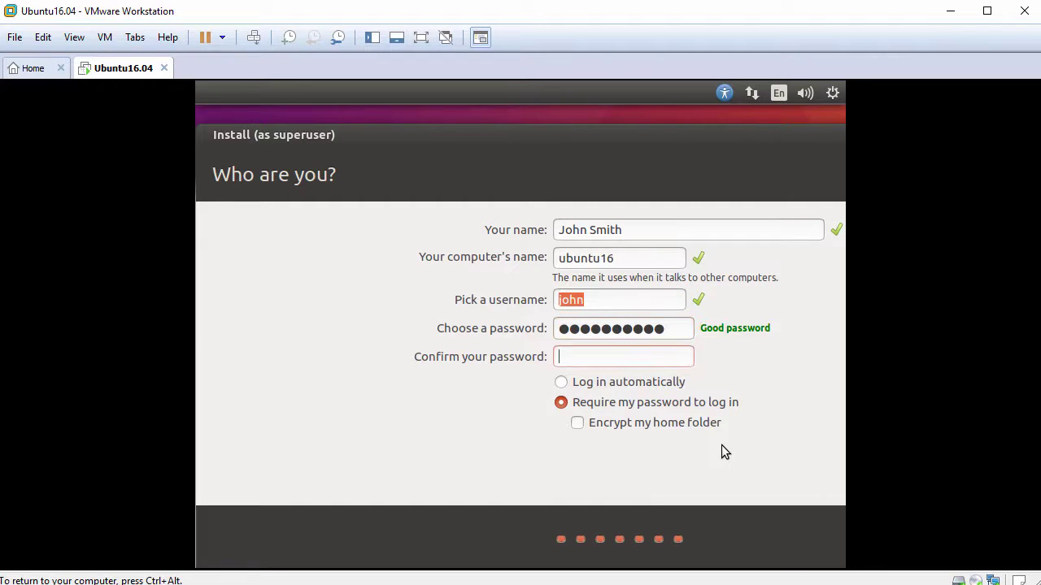
{"action": "type", "text": "1234567890"}
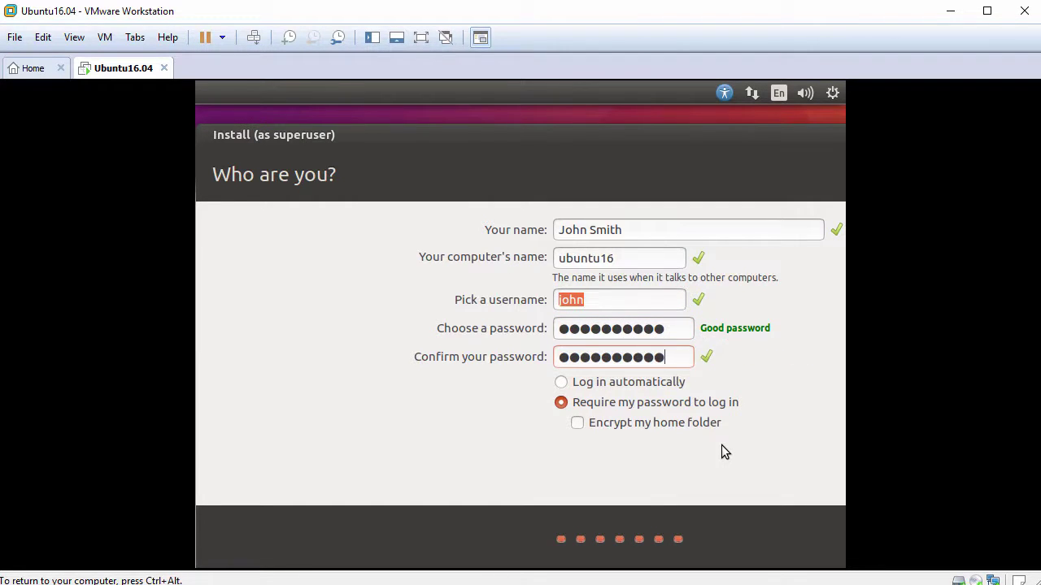
{"action": "key", "text": "Tab"}
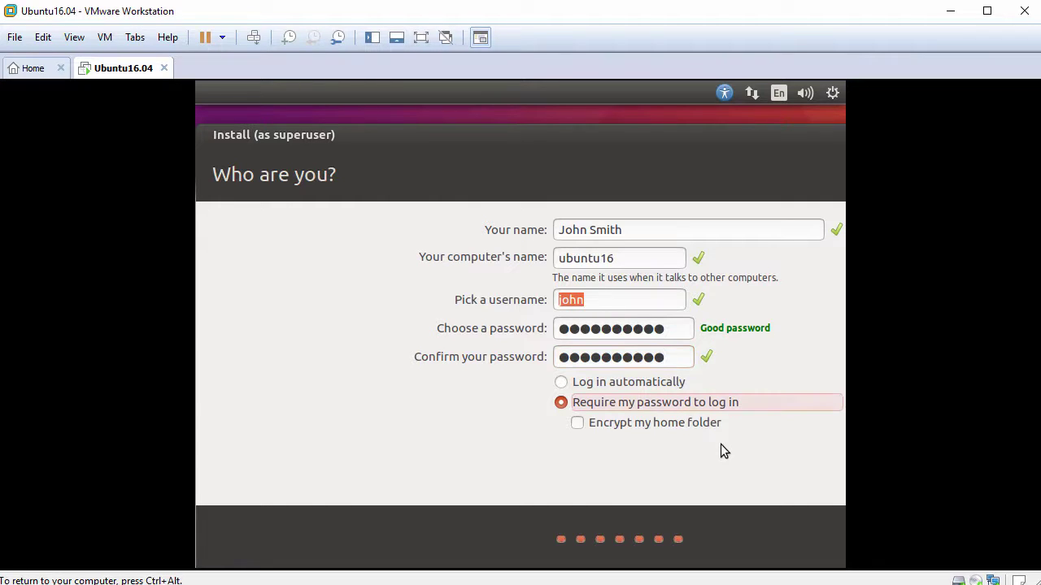
{"action": "key", "text": "Tab"}
{"action": "key", "text": "Tab"}
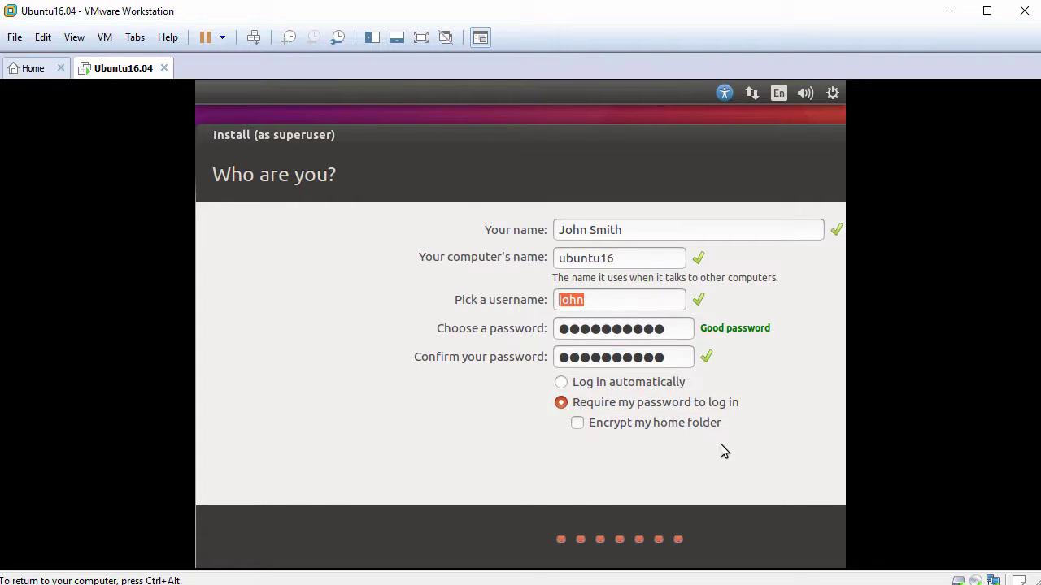
{"action": "key", "text": "Return"}
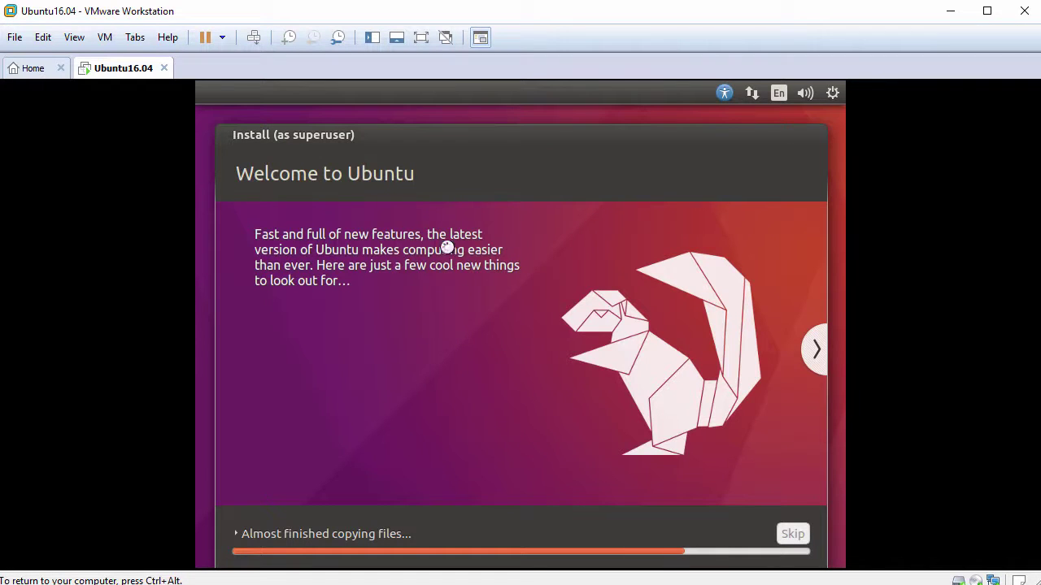
Step: Restart the installed Ubuntu guest past the remove-medium prompt and begin entering the login password
{"action": "left_click_drag", "start_coordinate": [462, 136], "coordinate": [461, 126]}
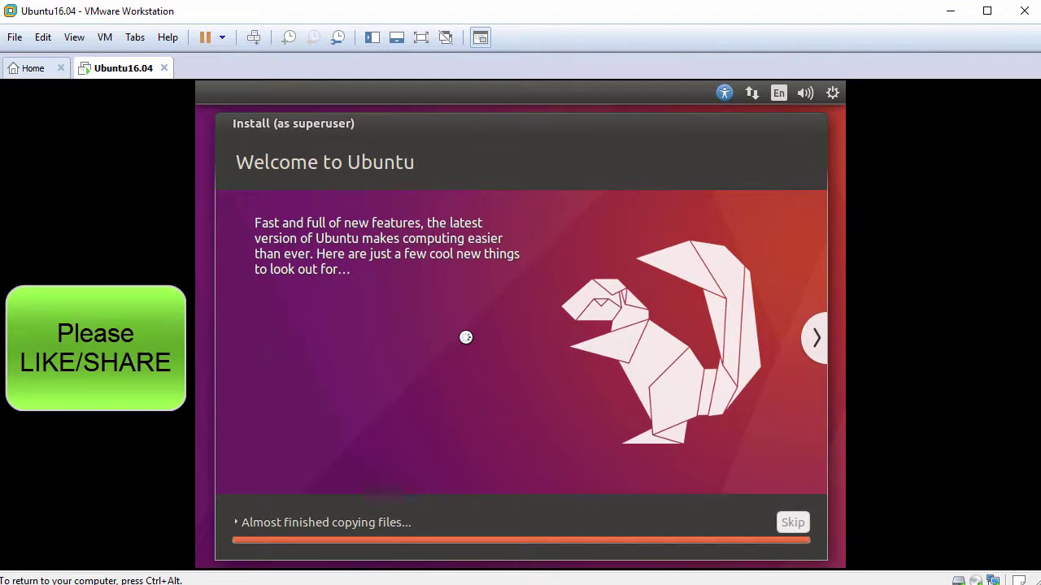
{"action": "key", "text": "ctrl+alt"}
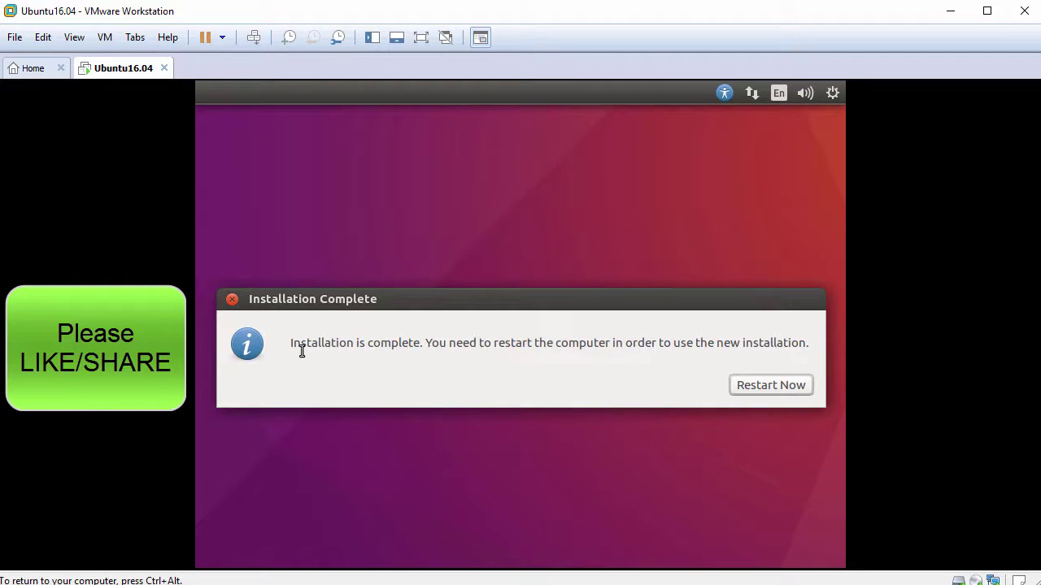
{"action": "left_click_drag", "start_coordinate": [293, 343], "coordinate": [418, 340]}
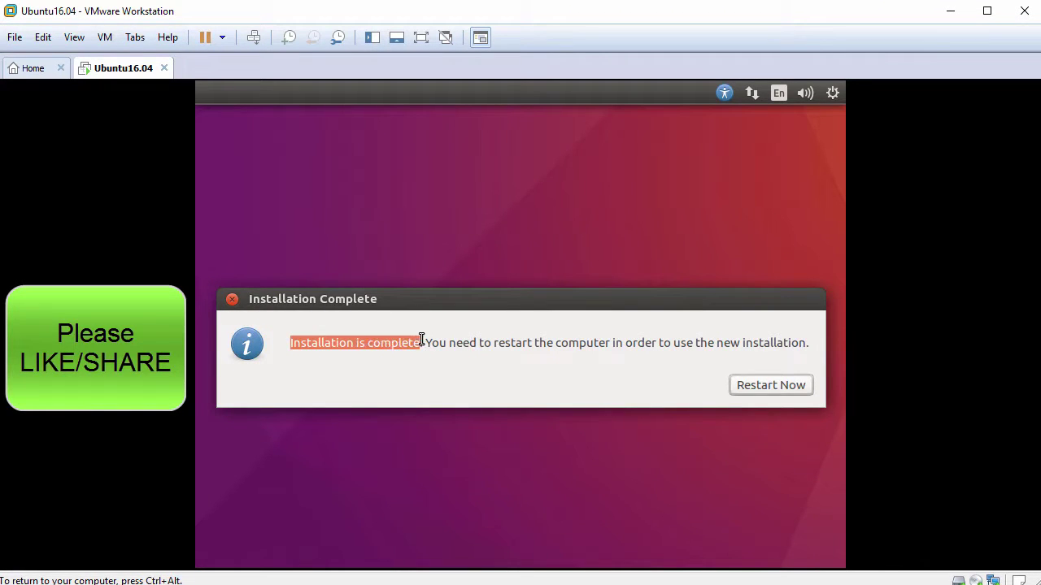
{"action": "left_click", "coordinate": [760, 386]}
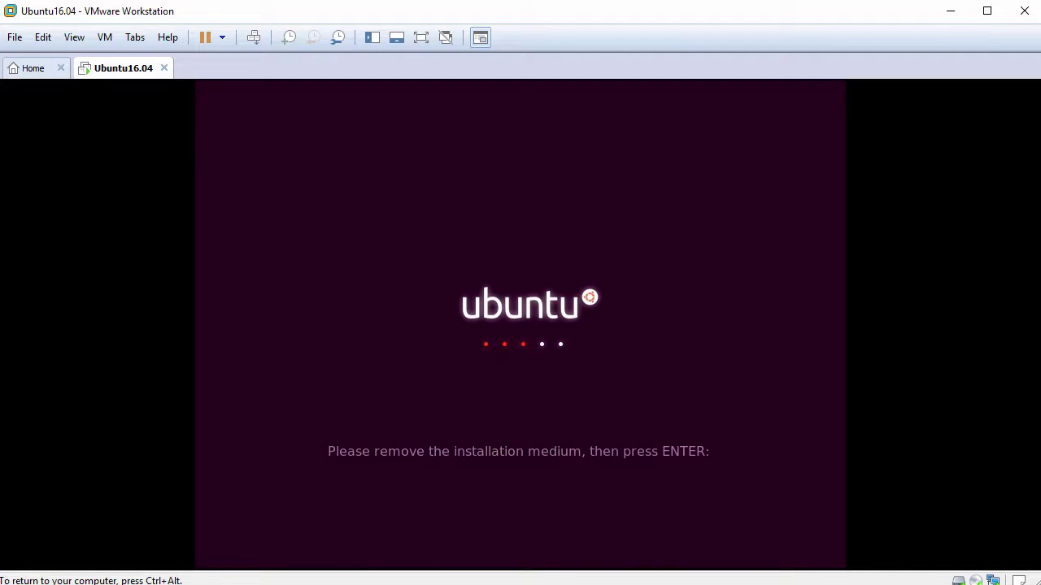
{"action": "key", "text": "Return"}
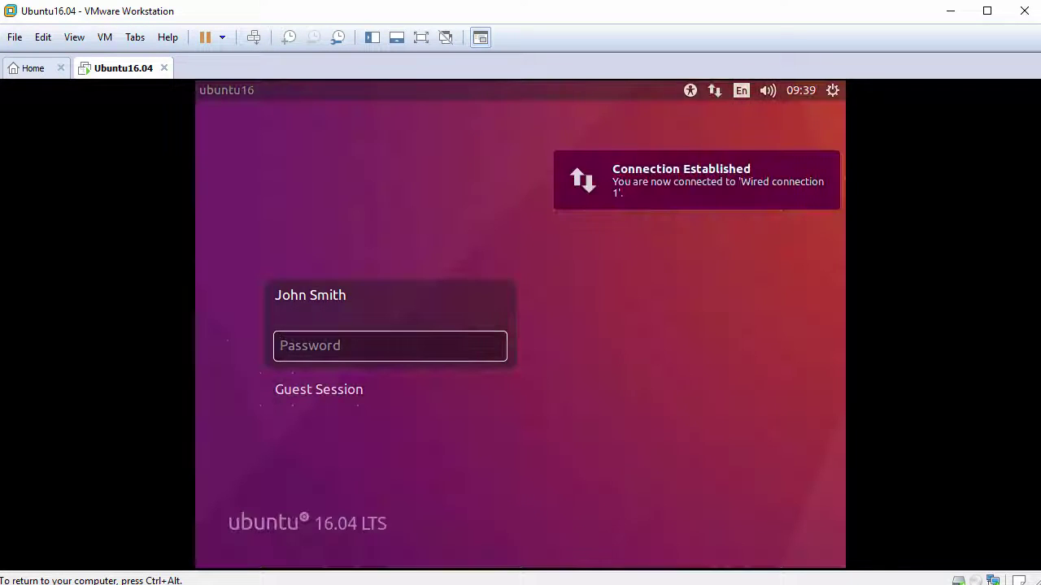
{"action": "type", "text": "••"}
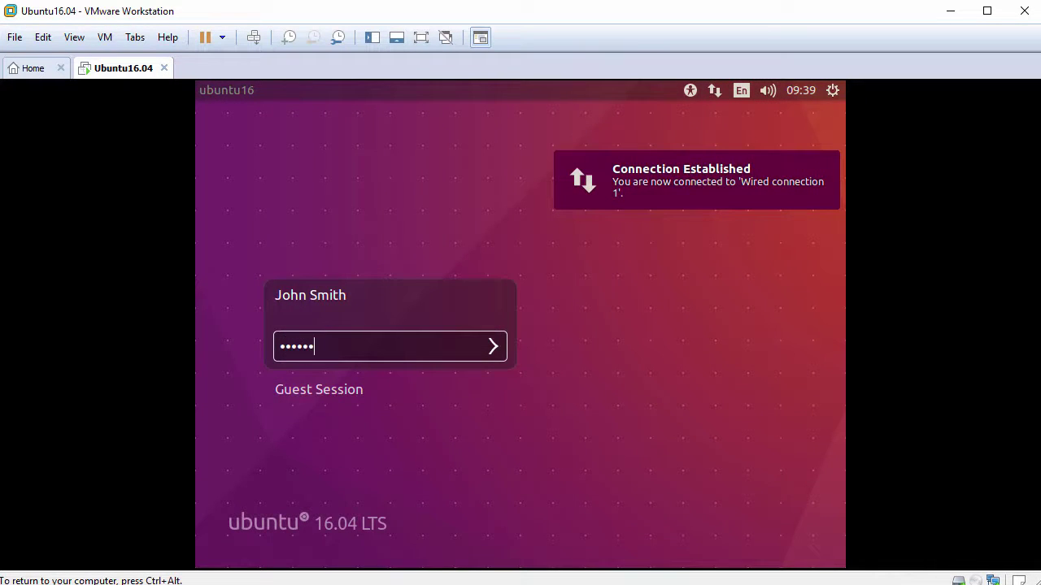
Step: Log in with the account password, then briefly open the Dash and the View menu on the desktop
{"action": "key", "text": "Return"}
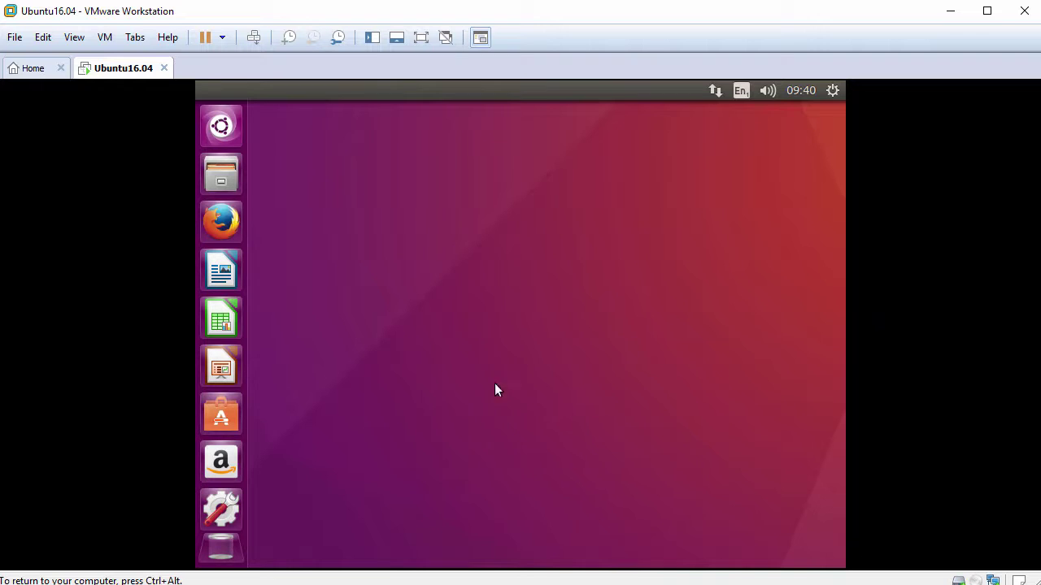
{"action": "left_click", "coordinate": [221, 127]}
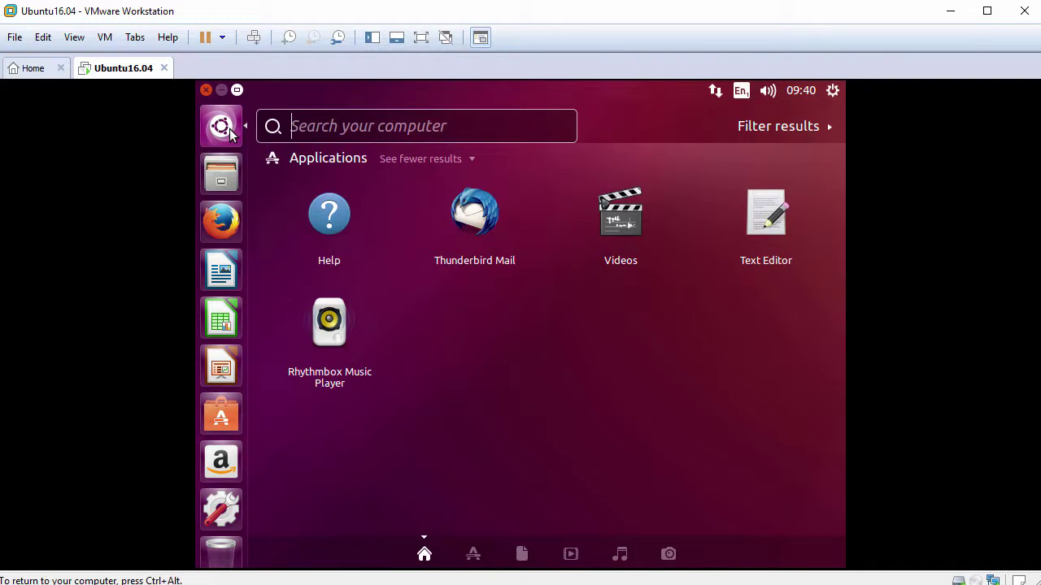
{"action": "left_click", "coordinate": [223, 129]}
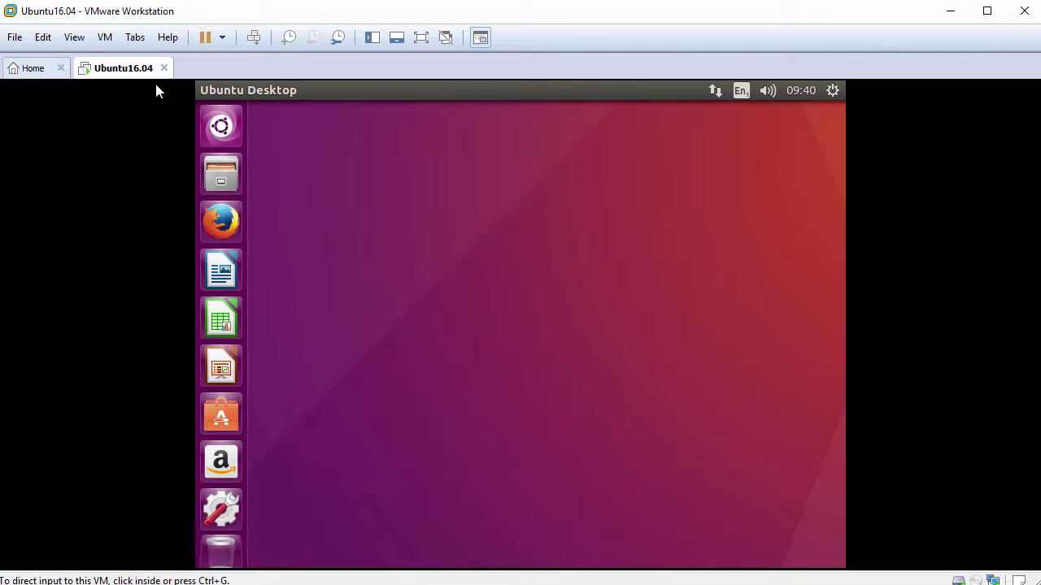
{"action": "left_click", "coordinate": [75, 38]}
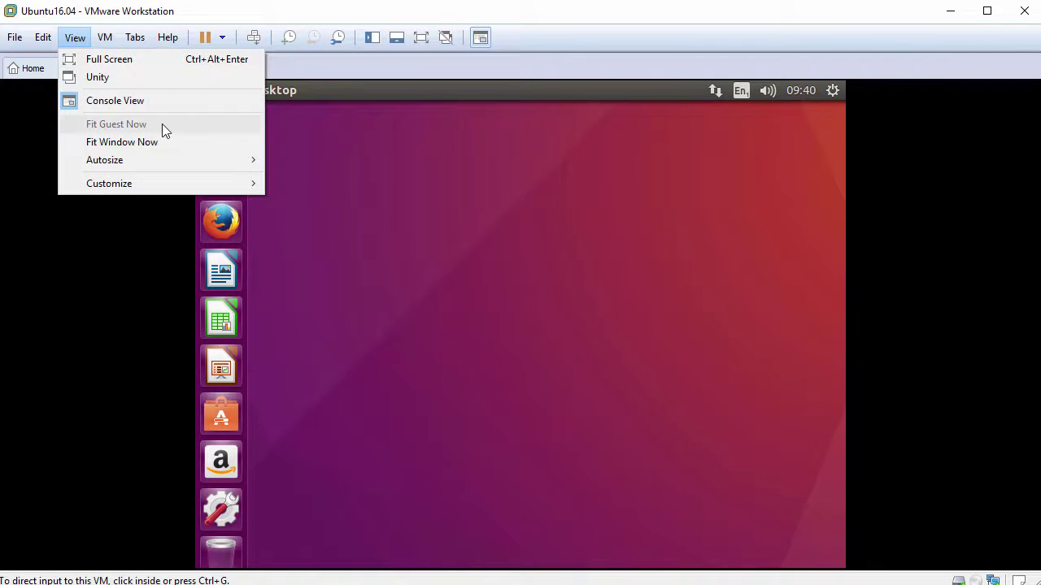
{"action": "left_click", "coordinate": [437, 251]}
Step: Open a terminal from the desktop's context menu and enlarge its text
{"action": "right_click", "coordinate": [450, 251]}
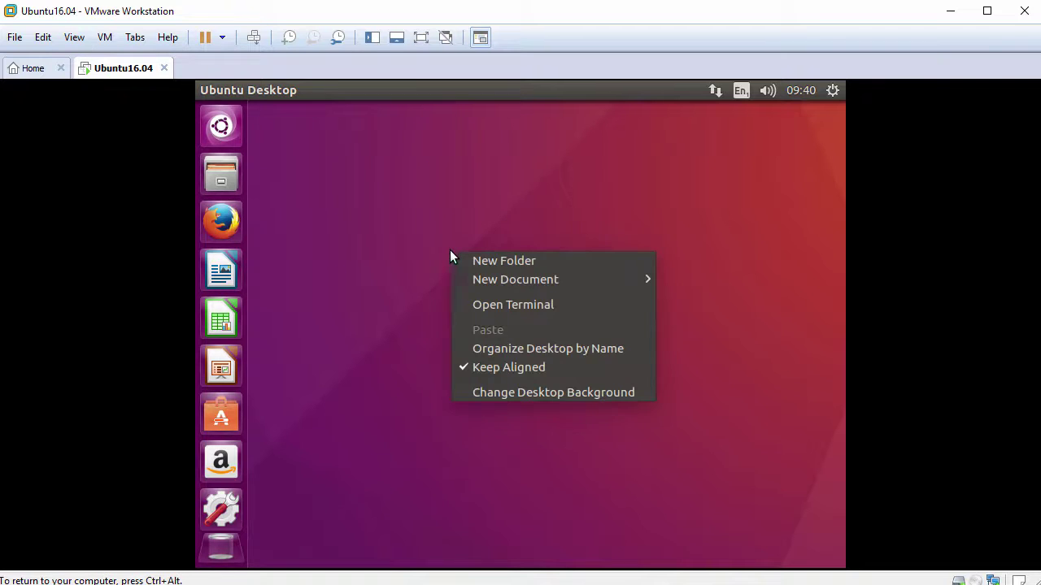
{"action": "left_click", "coordinate": [534, 306]}
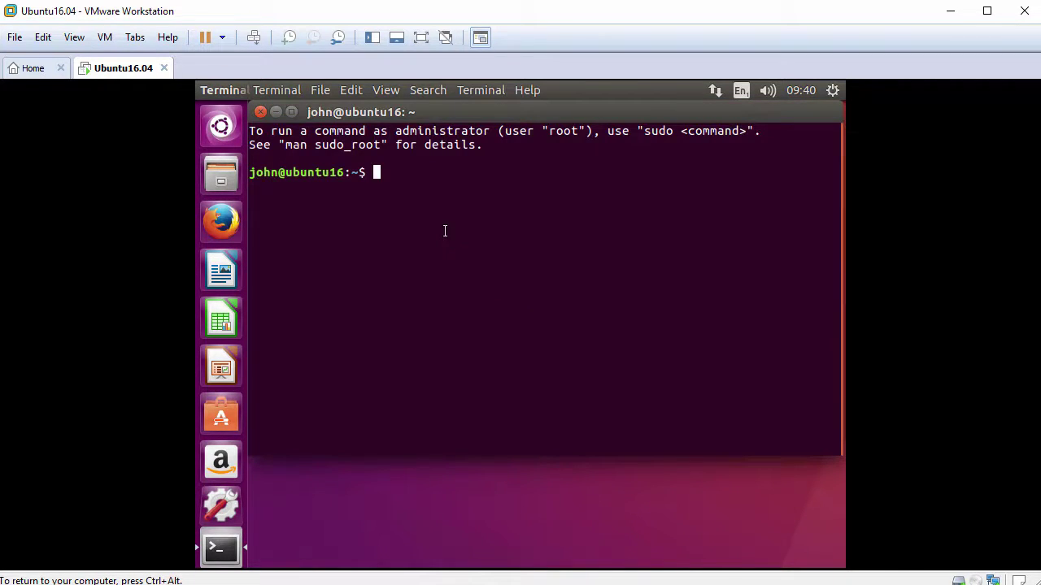
{"action": "left_click", "coordinate": [385, 92]}
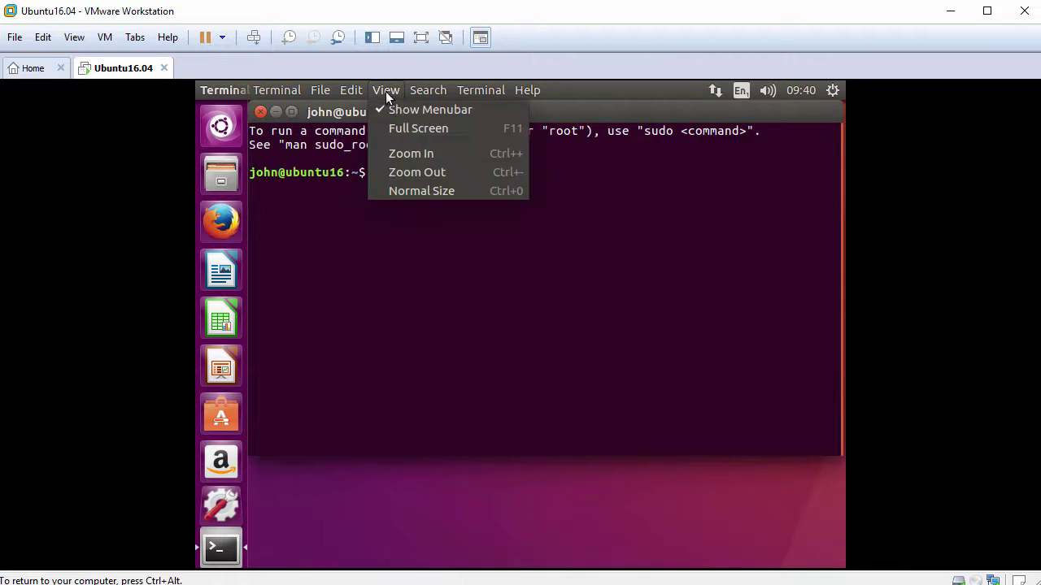
{"action": "left_click", "coordinate": [417, 152]}
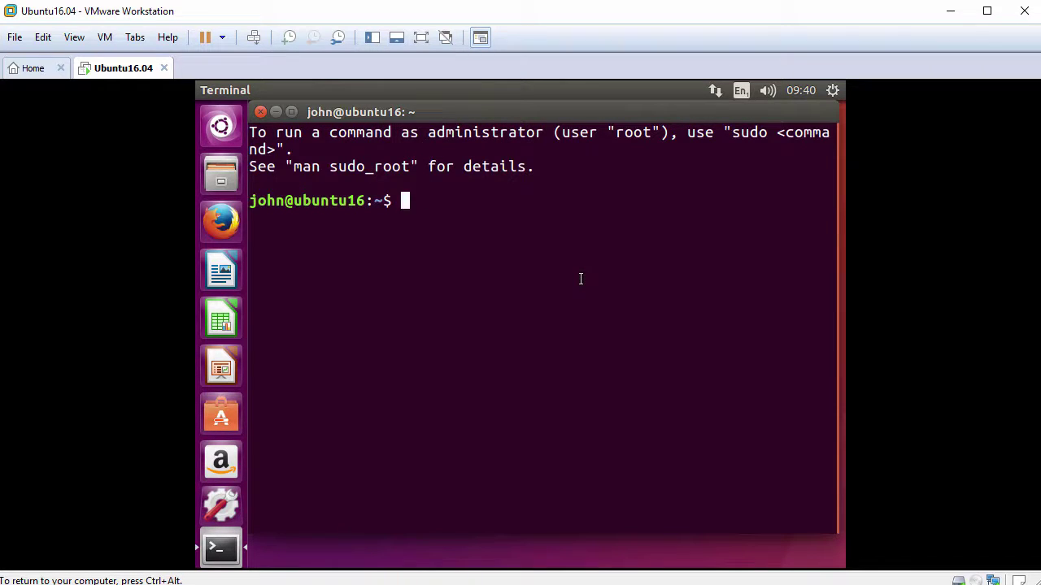
Step: Run sudo apt-get update with the administrator password, then clear the terminal
{"action": "type", "text": "sudo apt-get "}
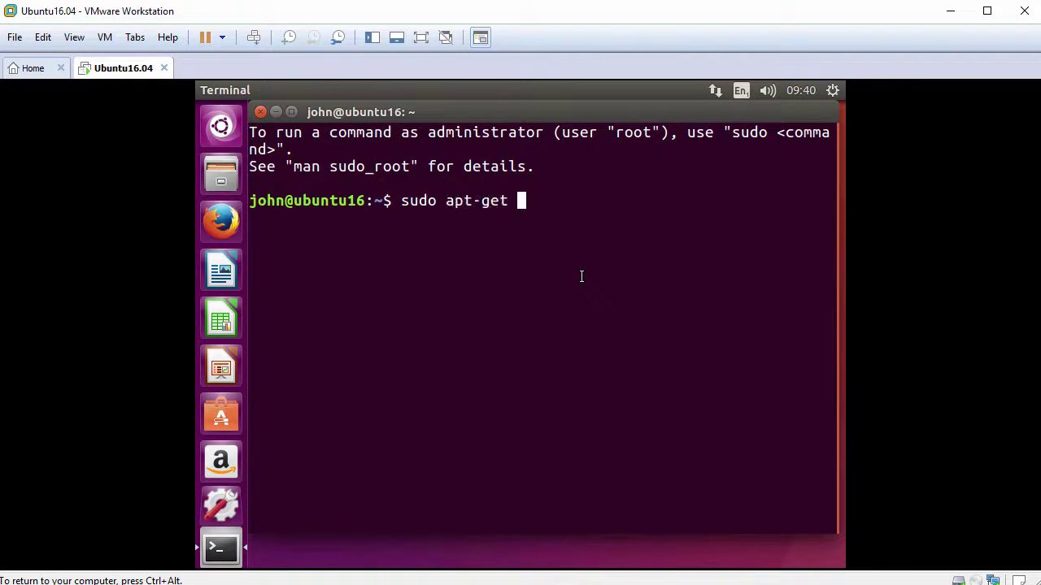
{"action": "type", "text": "update"}
{"action": "key", "text": "Return"}
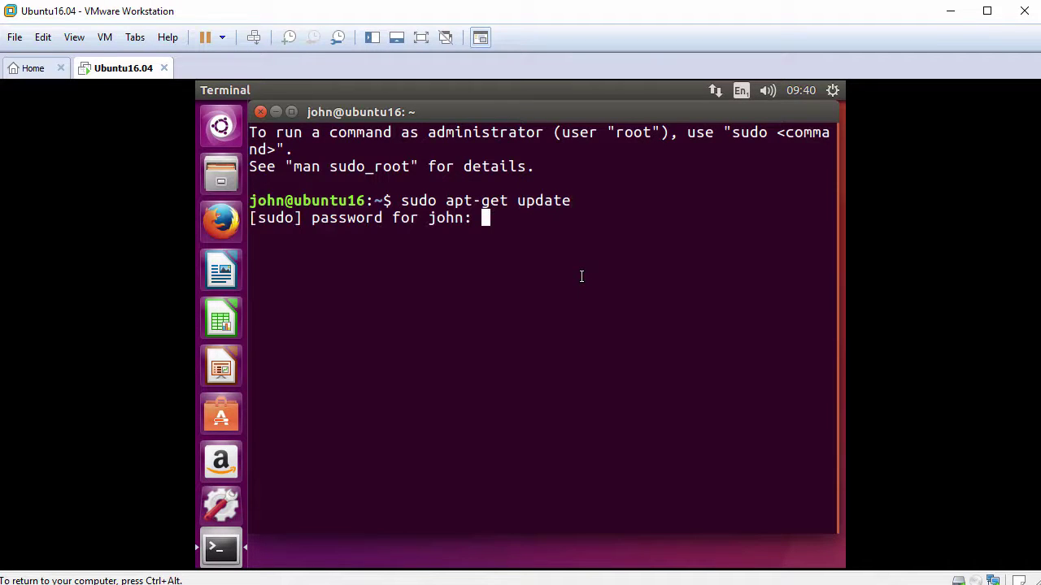
{"action": "key", "text": "Return"}
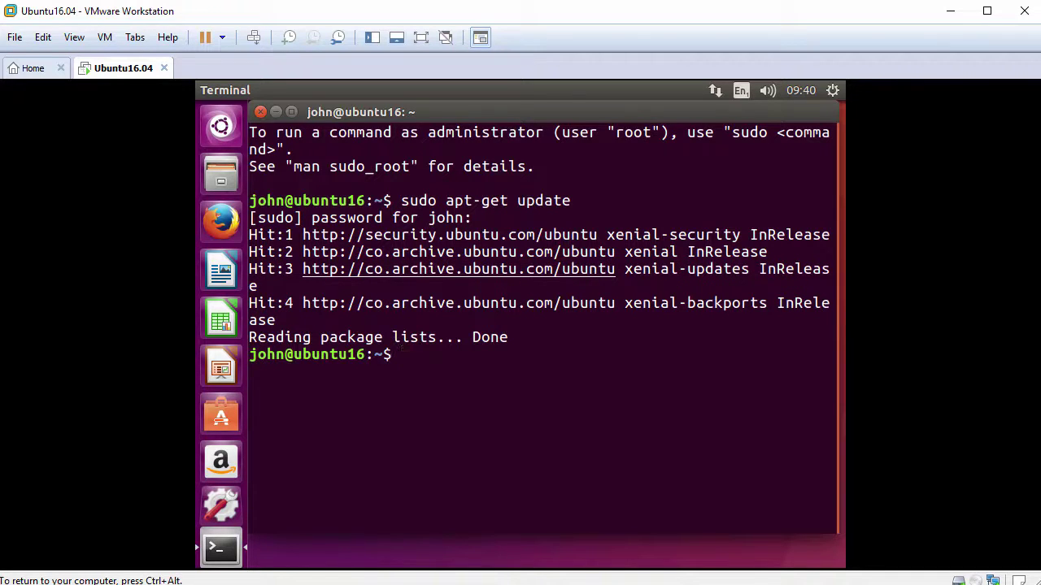
{"action": "type", "text": "clear"}
{"action": "key", "text": "Return"}
{"action": "key", "text": "Return"}
{"action": "key", "text": "Return"}
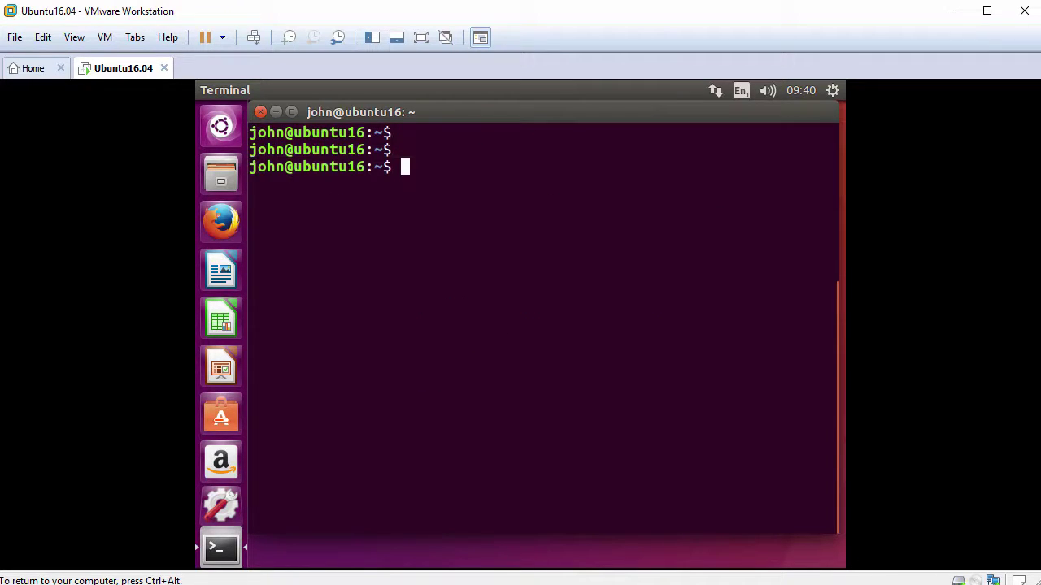
Step: Install open-vm-tools-desktop with apt-get -y, clear the output, and sudo reboot the guest
{"action": "type", "text": "sudo apt-g"}
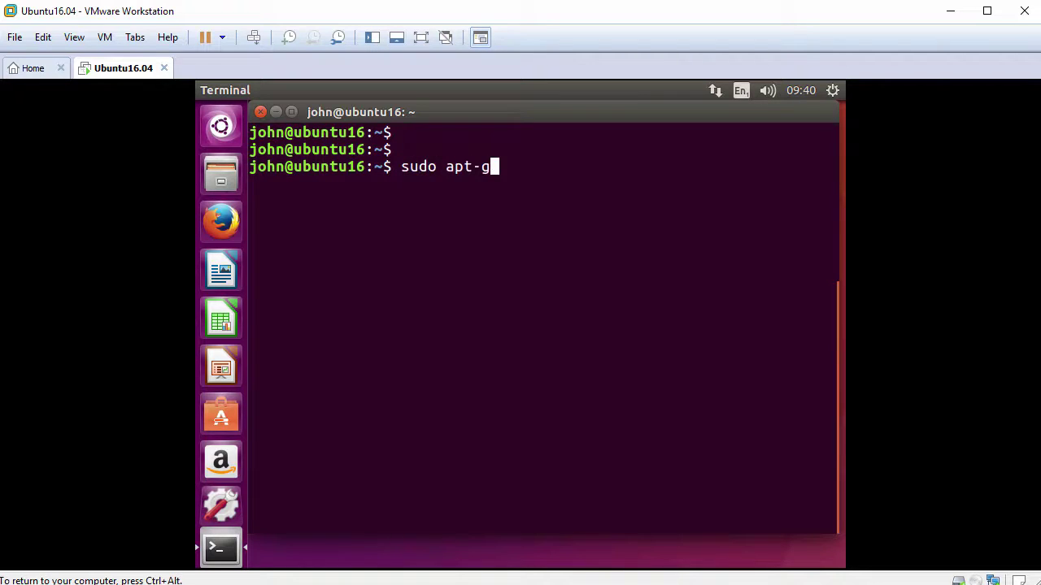
{"action": "type", "text": "et install open-vm"}
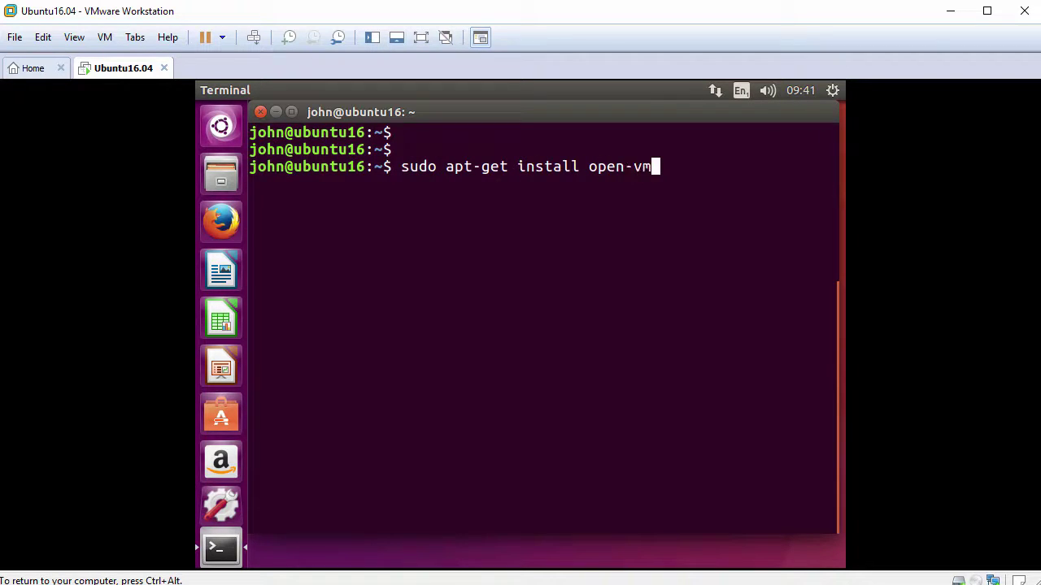
{"action": "type", "text": "-tools-desktop -y"}
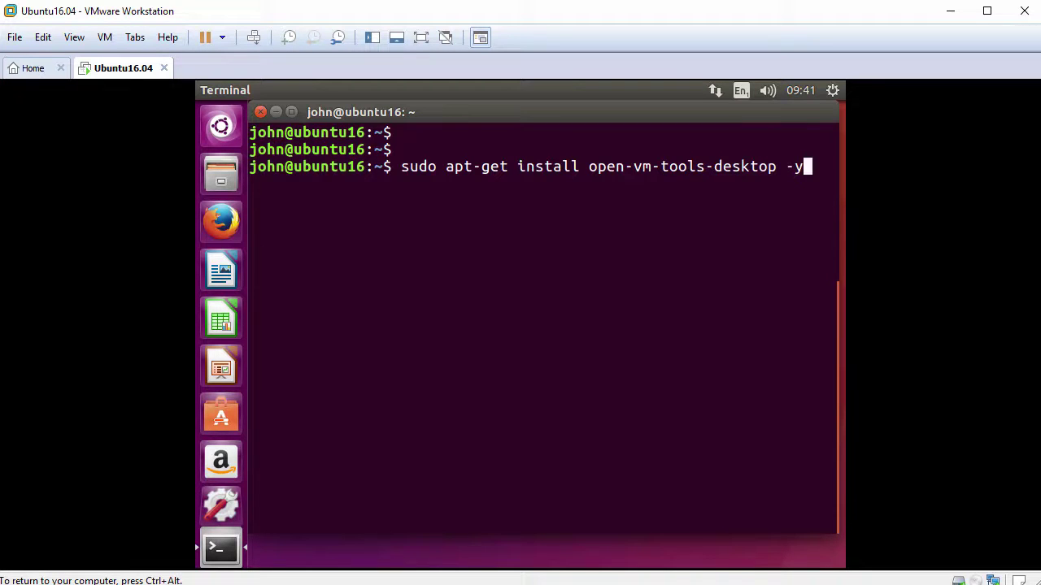
{"action": "key", "text": "Return"}
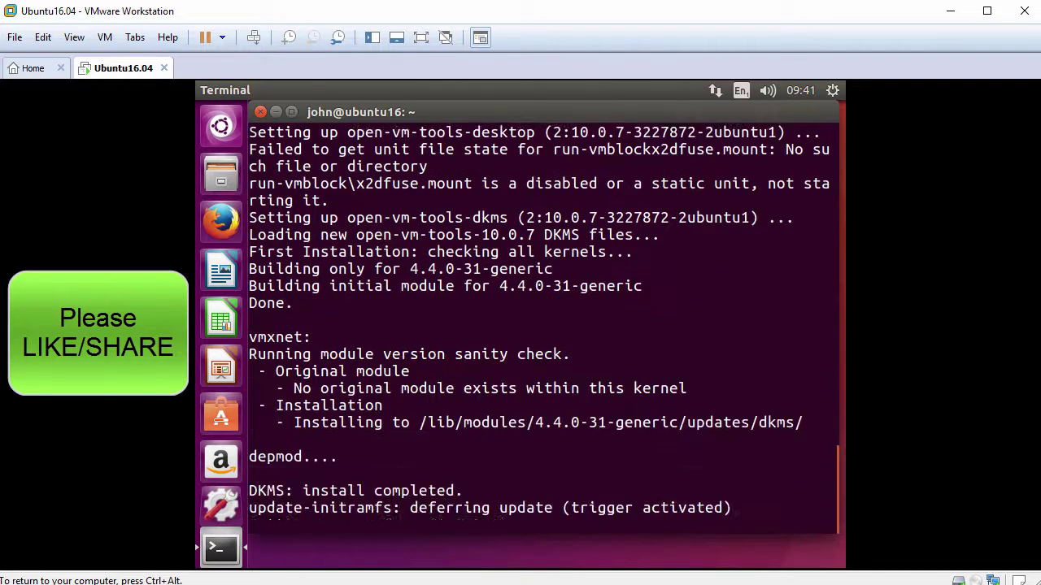
{"action": "key", "text": "Return"}
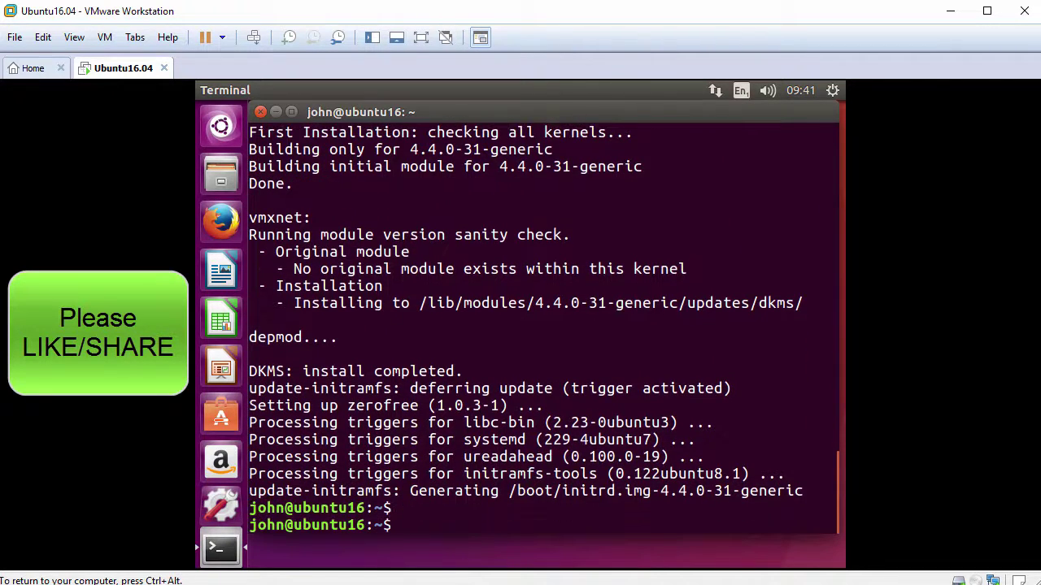
{"action": "type", "text": "clear"}
{"action": "key", "text": "Return"}
{"action": "key", "text": "Return"}
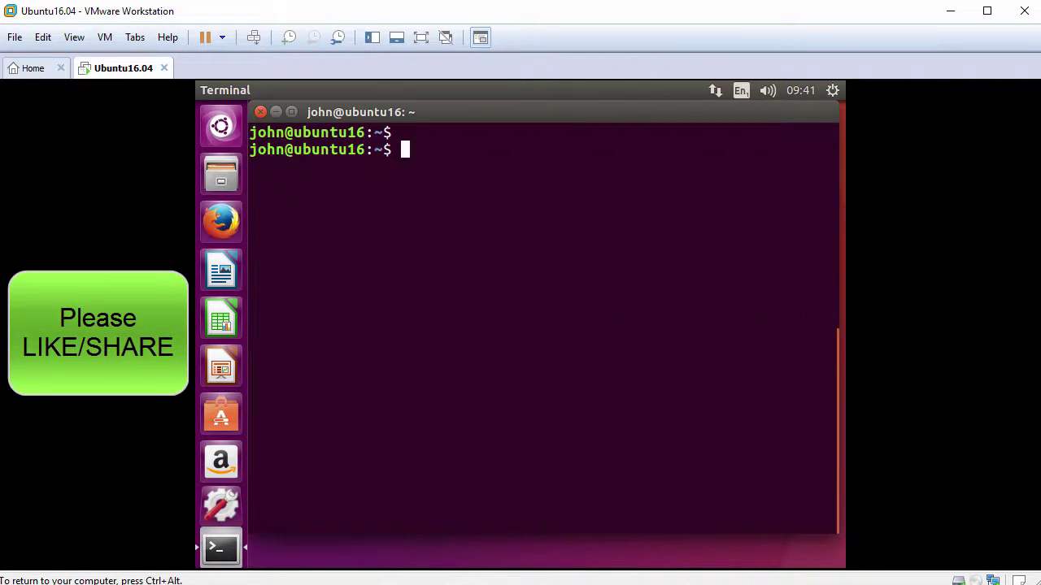
{"action": "type", "text": "sudo reboot"}
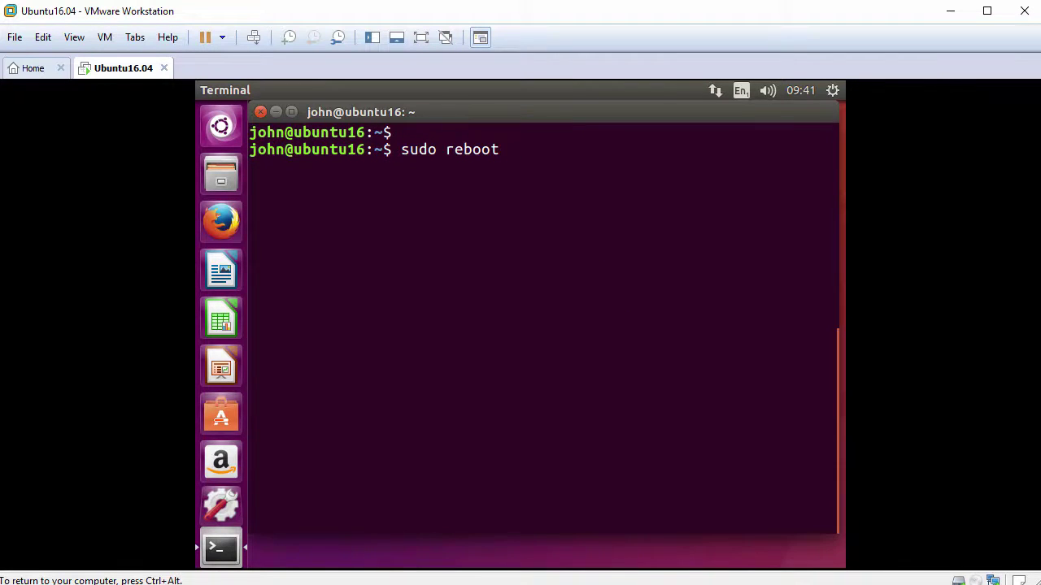
{"action": "key", "text": "Return"}
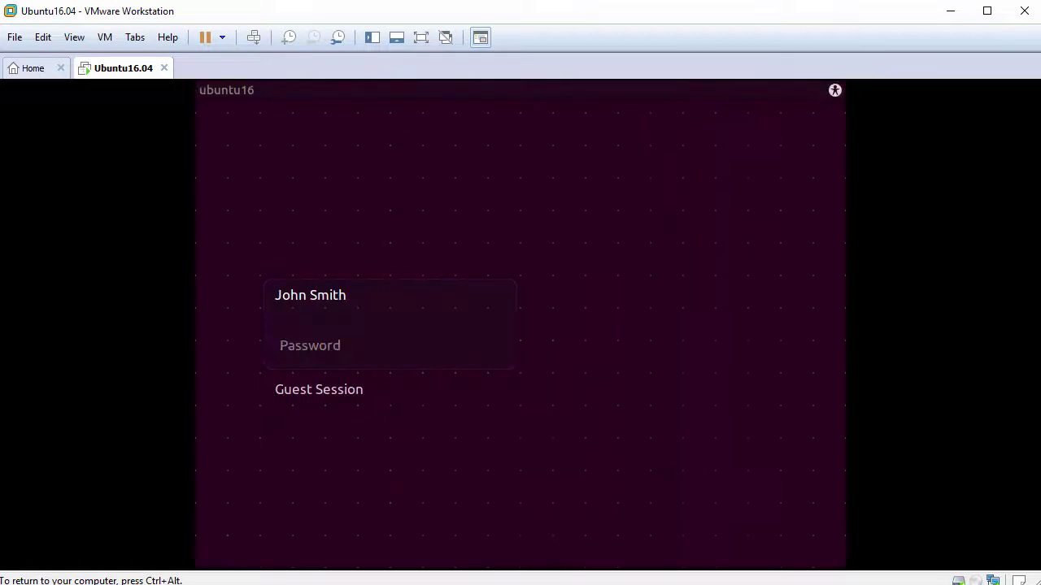
Step: Log back in with the account password, apply View > Fit Guest Now, then open and dismiss the Dash
{"action": "type", "text": "••"}
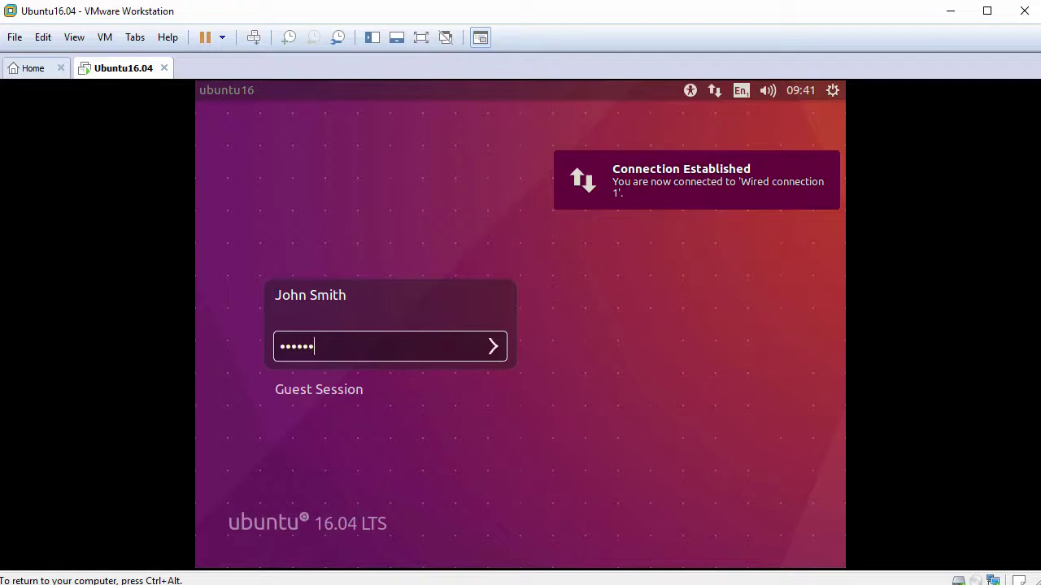
{"action": "type", "text": "••••••••"}
{"action": "key", "text": "Return"}
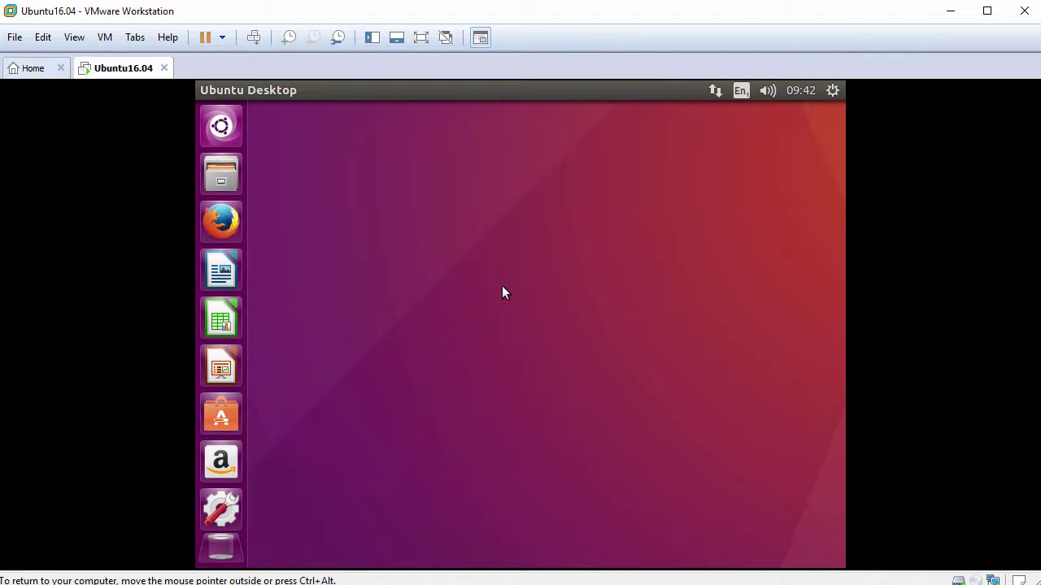
{"action": "left_click", "coordinate": [75, 38]}
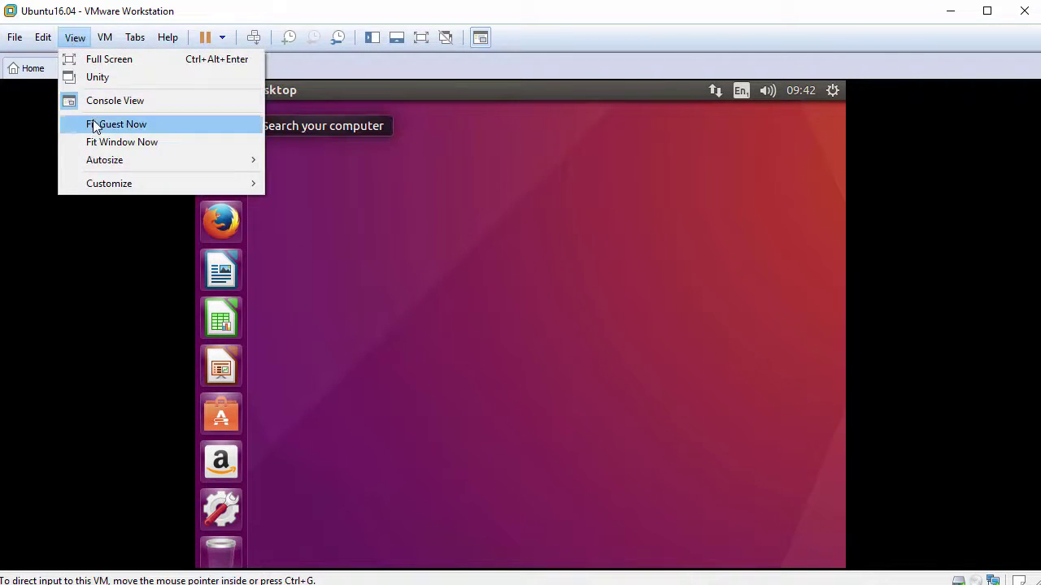
{"action": "left_click", "coordinate": [144, 125]}
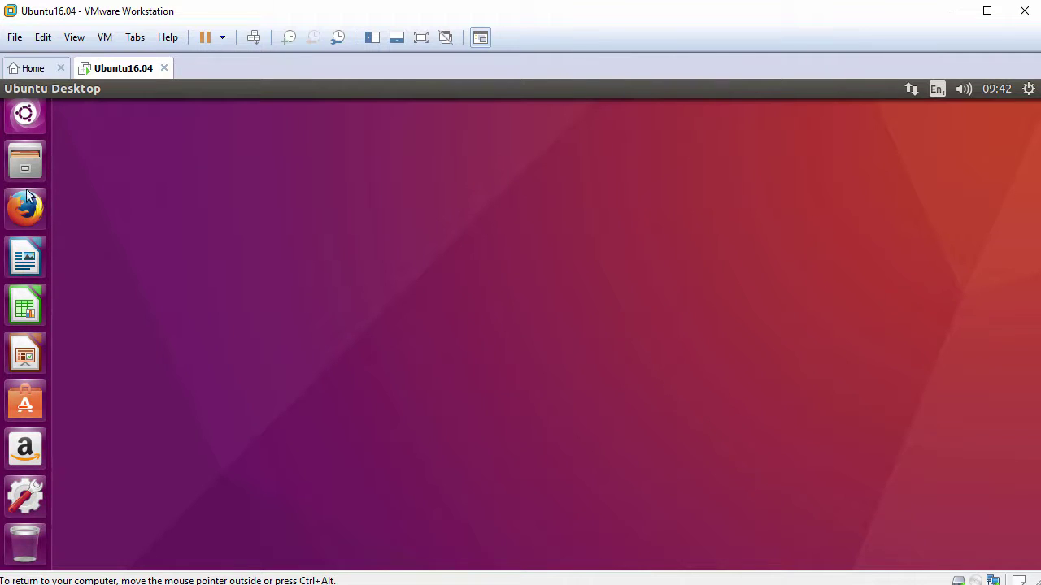
{"action": "left_click", "coordinate": [25, 129]}
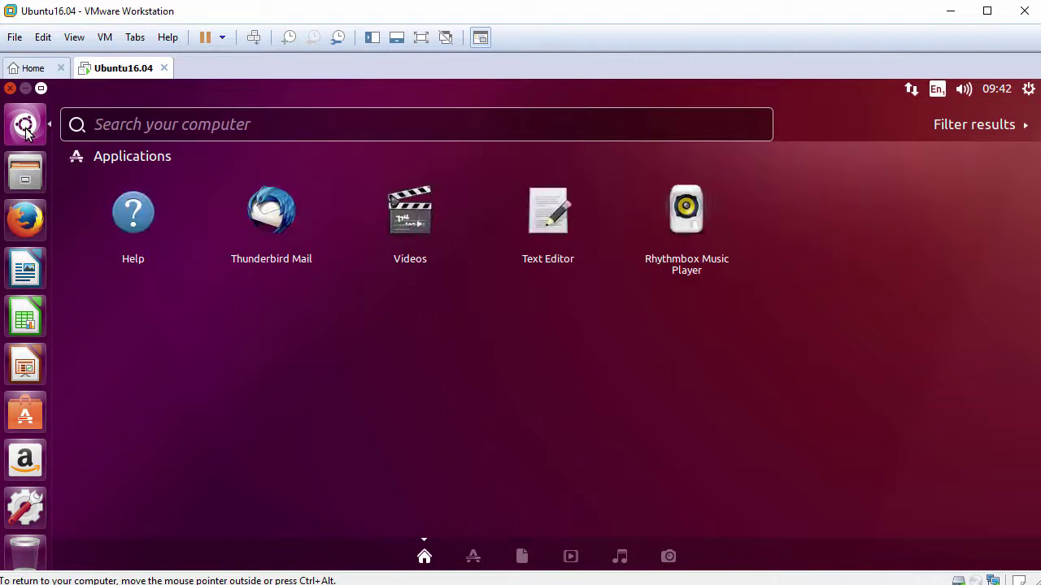
{"action": "left_click", "coordinate": [281, 347]}
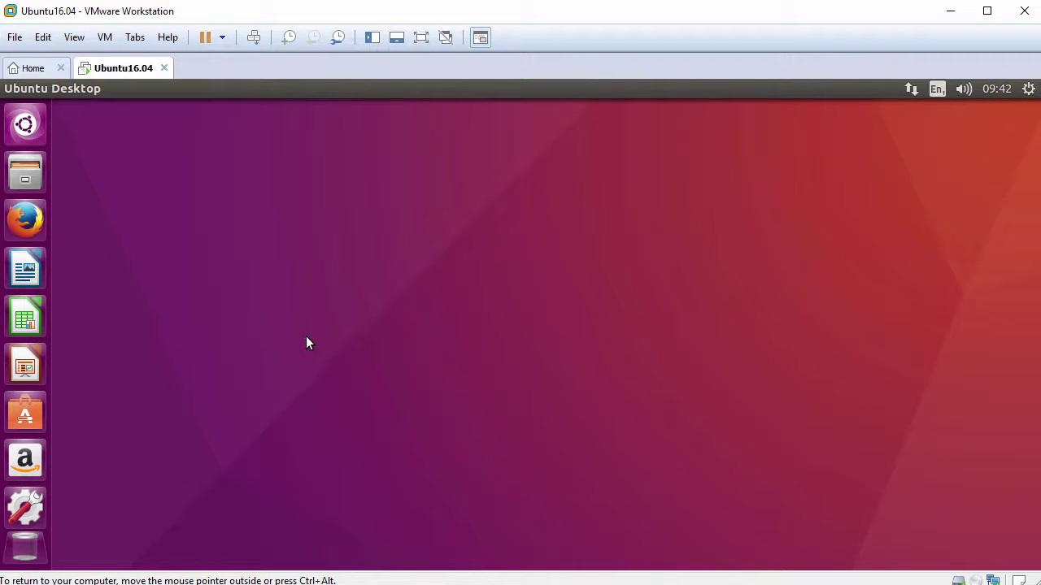
Step: Drag Drag-Drop-File.txt from the host into Home in the Files window, then close Files
{"action": "left_click", "coordinate": [24, 172]}
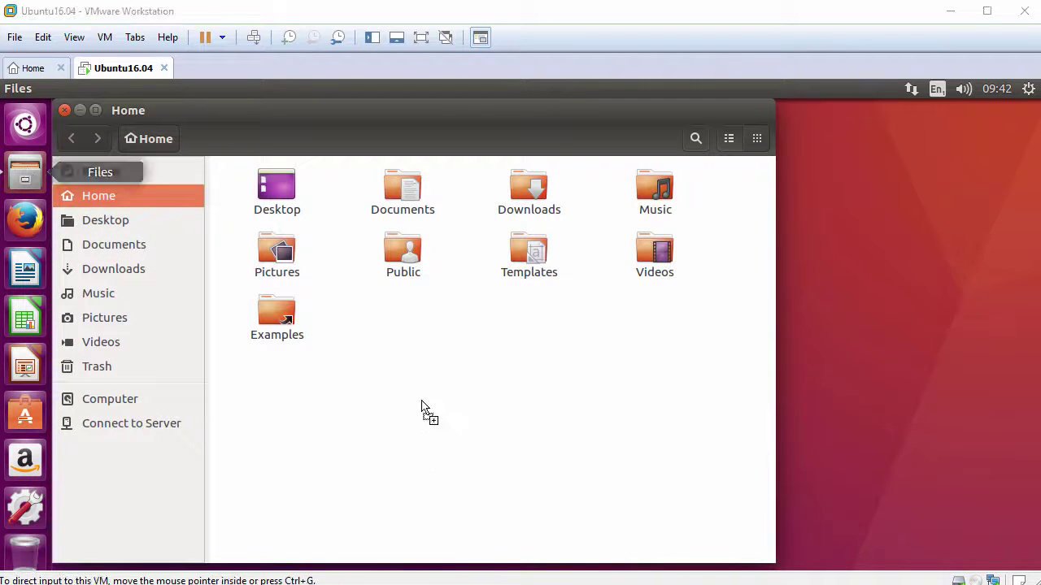
{"action": "left_click_drag", "start_coordinate": [420, 411], "coordinate": [412, 353]}
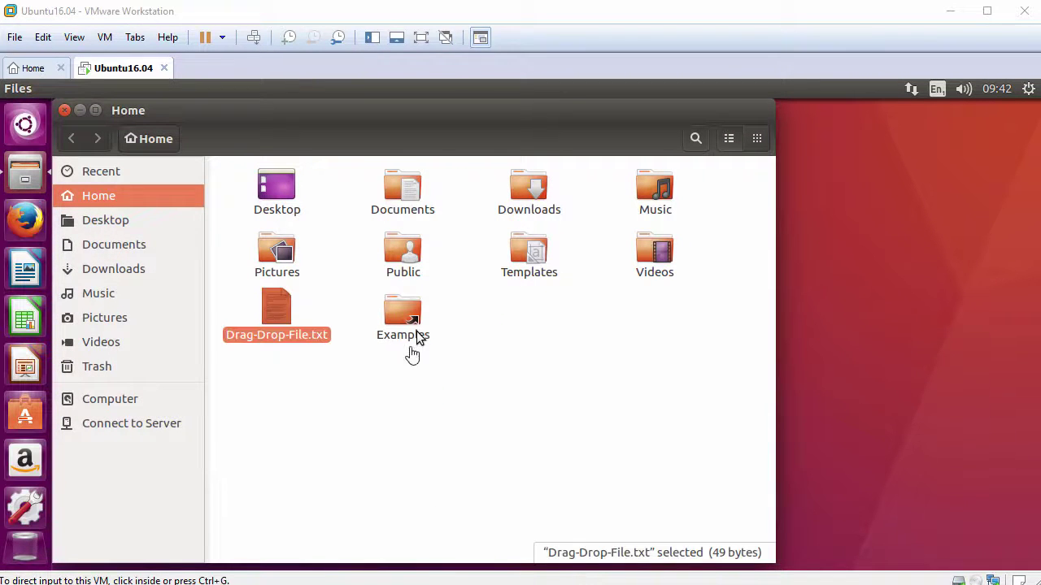
{"action": "left_click", "coordinate": [280, 361]}
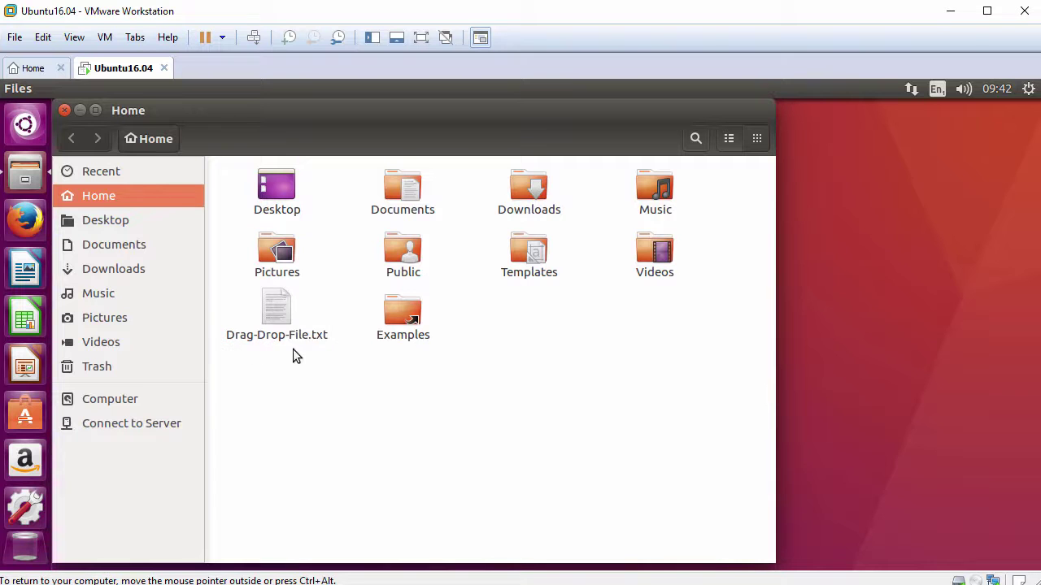
{"action": "left_click", "coordinate": [63, 111]}
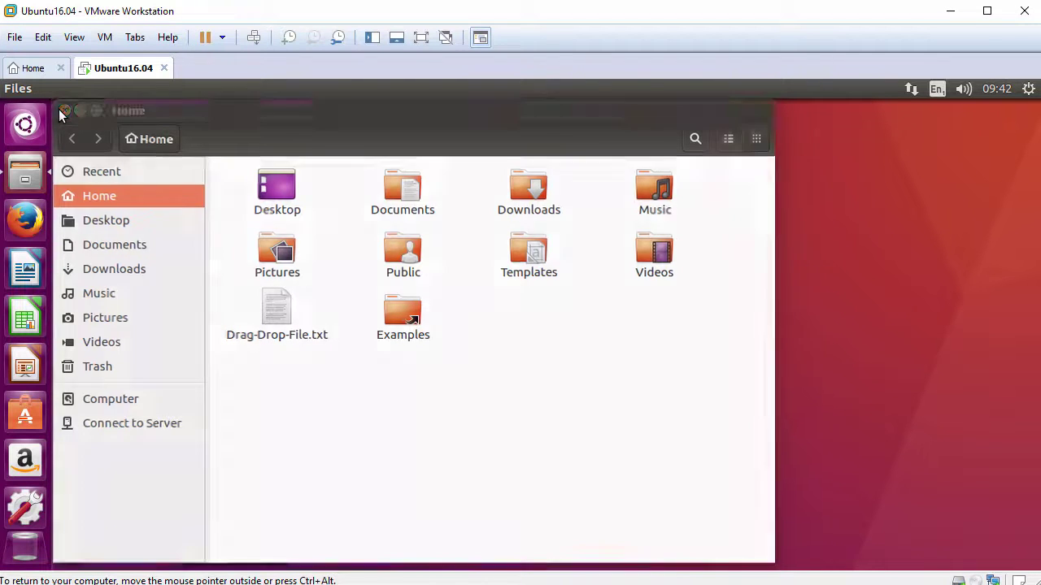